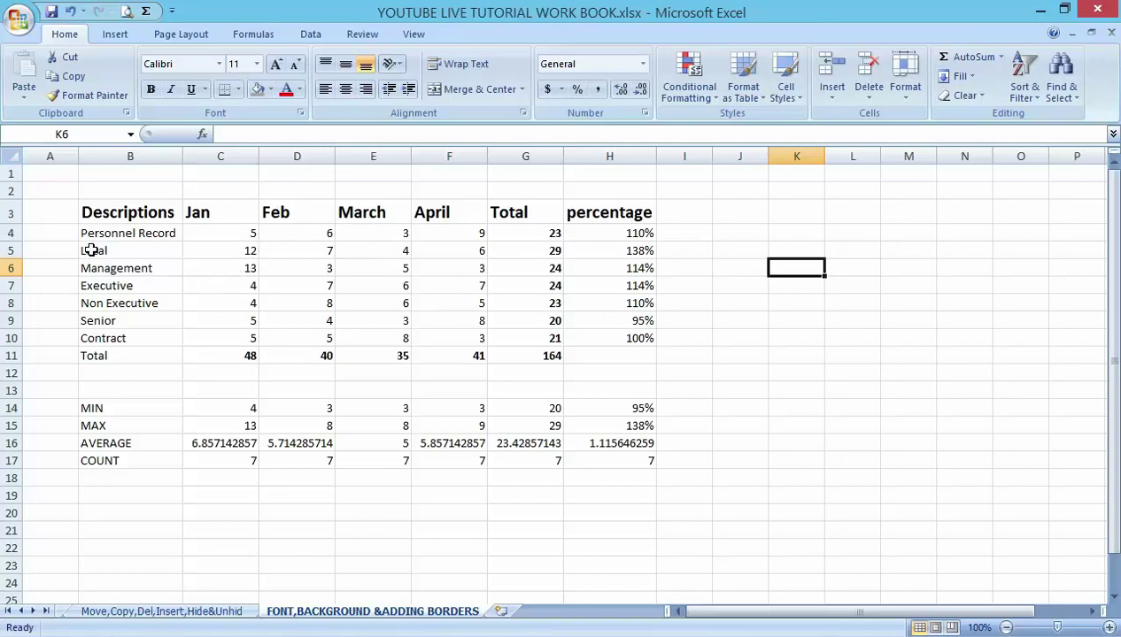
Remove bold from the header row B3:H3, Descriptions through percentage
{"action": "left_click_drag", "start_coordinate": [95, 218], "coordinate": [599, 213]}
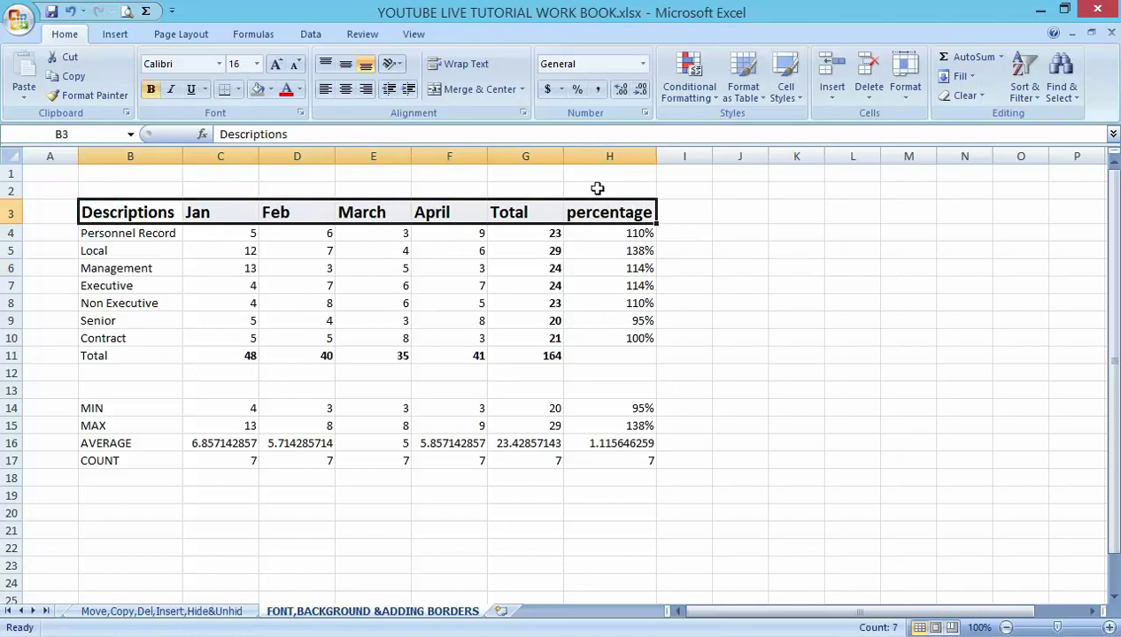
{"action": "key", "text": "ctrl+b"}
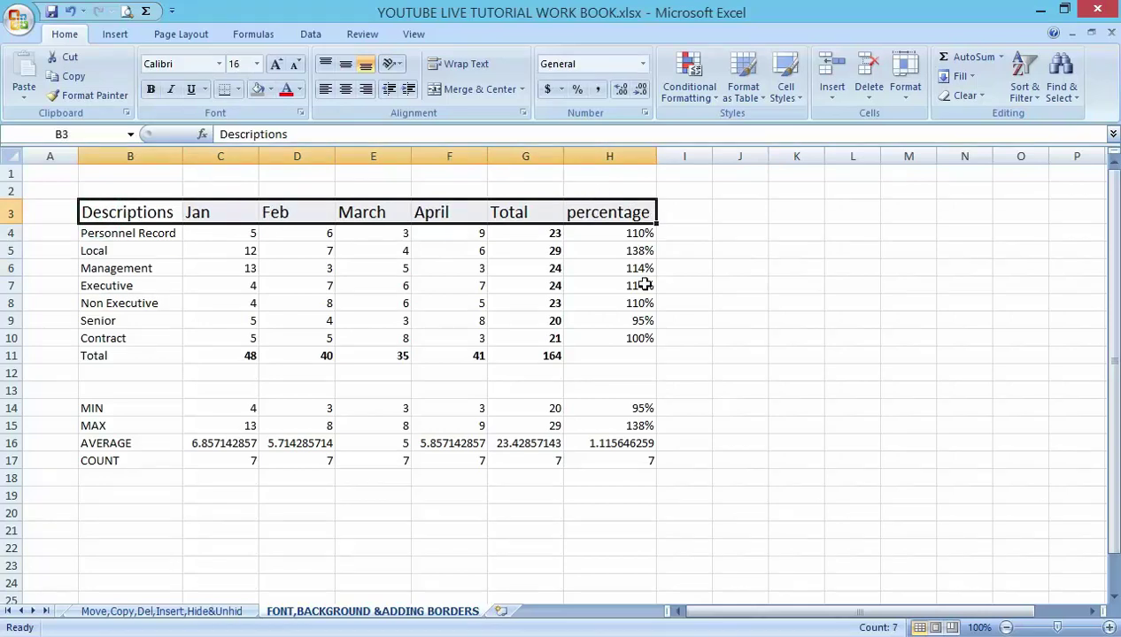
{"action": "left_click", "coordinate": [746, 333]}
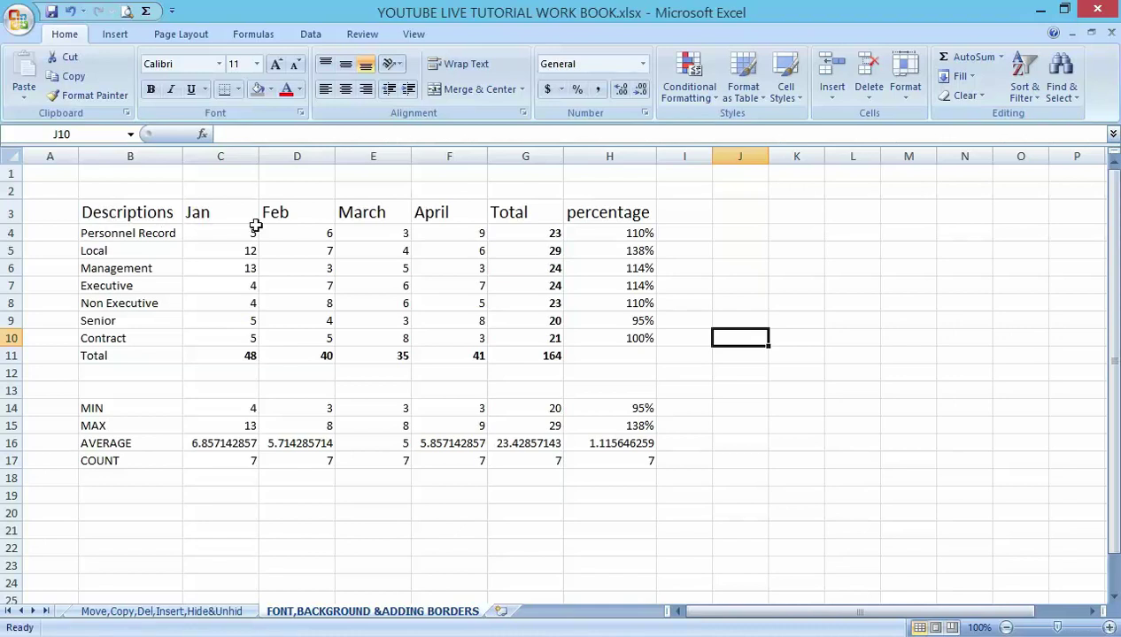
{"action": "left_click", "coordinate": [116, 215]}
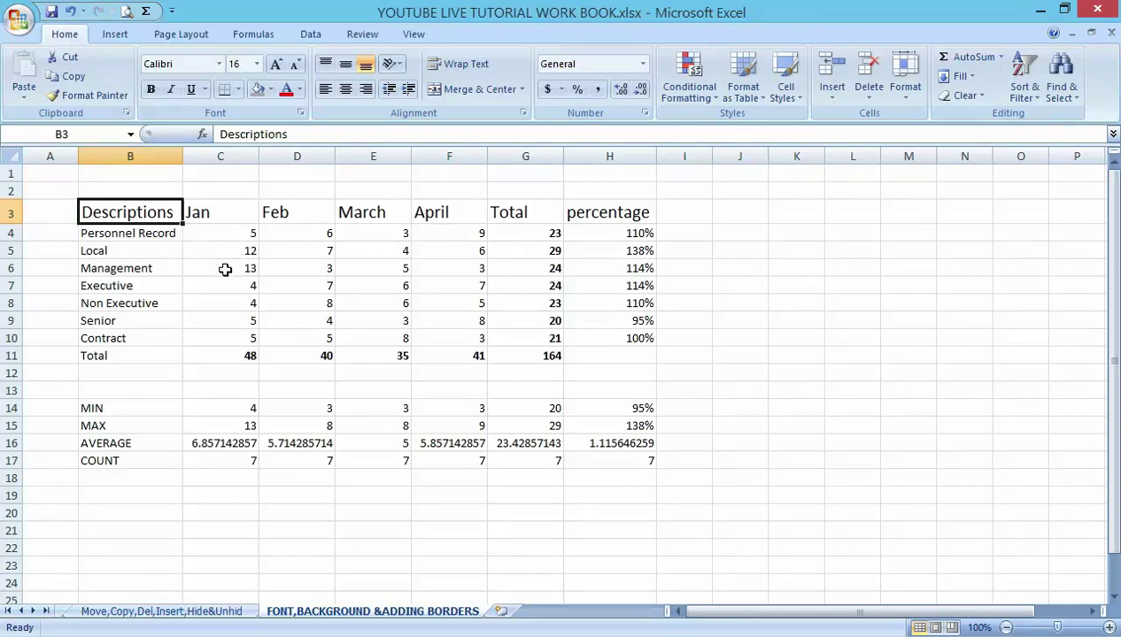
Make the B3:H3 headers bold at size 20 and widen column H to fit percentage
{"action": "key", "text": "shift+Right"}
{"action": "key", "text": "shift+Right"}
{"action": "key", "text": "shift+Right"}
{"action": "key", "text": "shift+Right"}
{"action": "key", "text": "shift+Right"}
{"action": "key", "text": "shift+Right"}
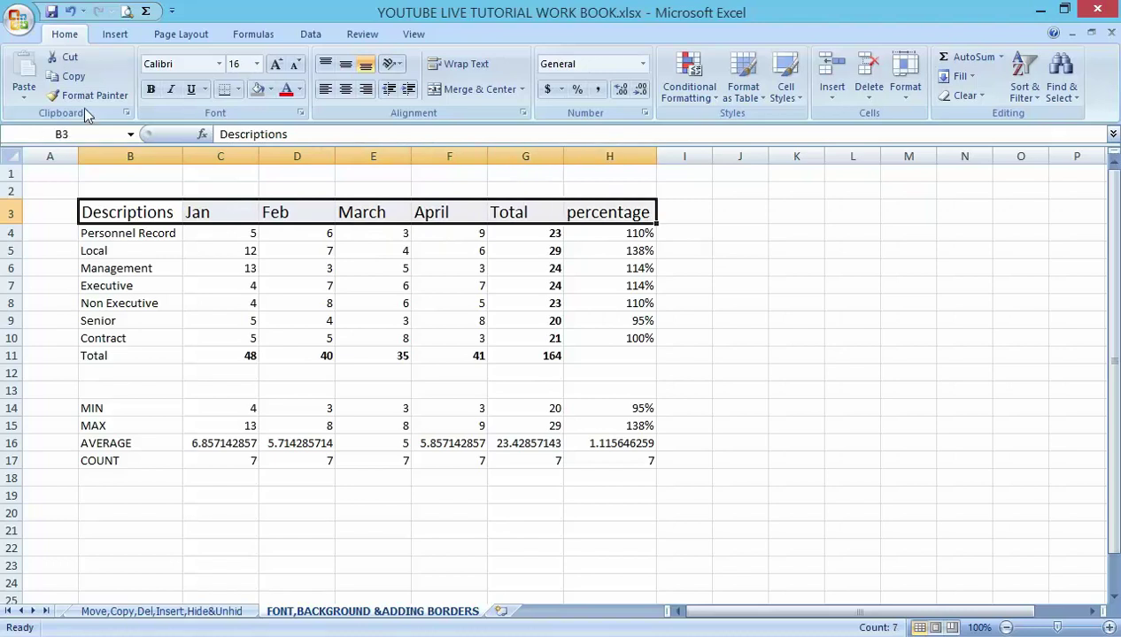
{"action": "left_click", "coordinate": [151, 91]}
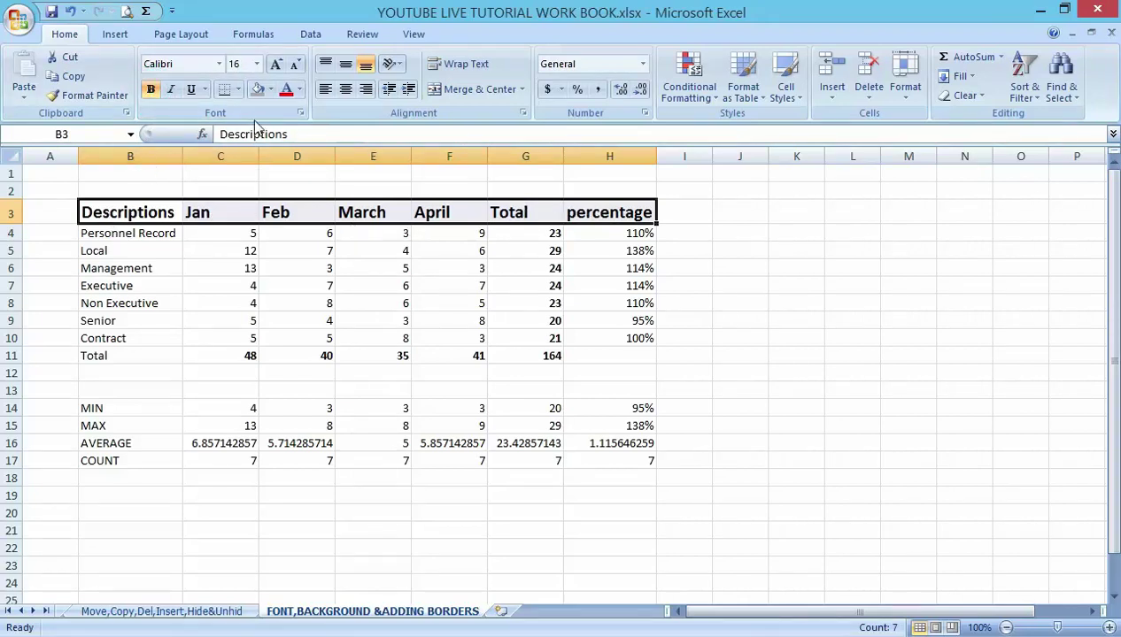
{"action": "left_click", "coordinate": [257, 69]}
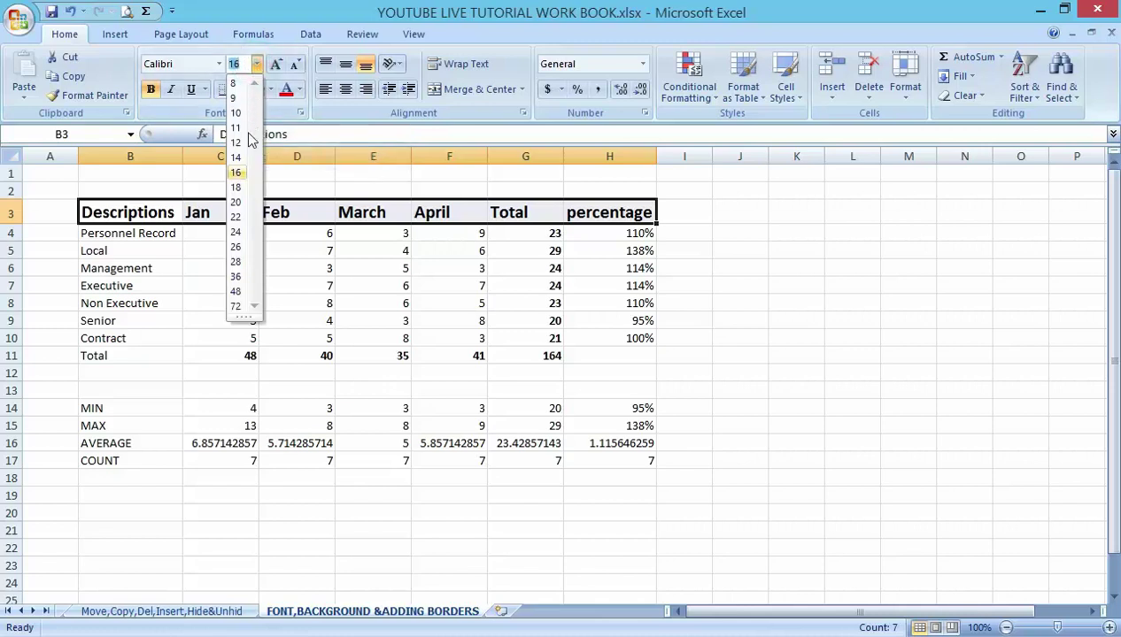
{"action": "left_click", "coordinate": [239, 202]}
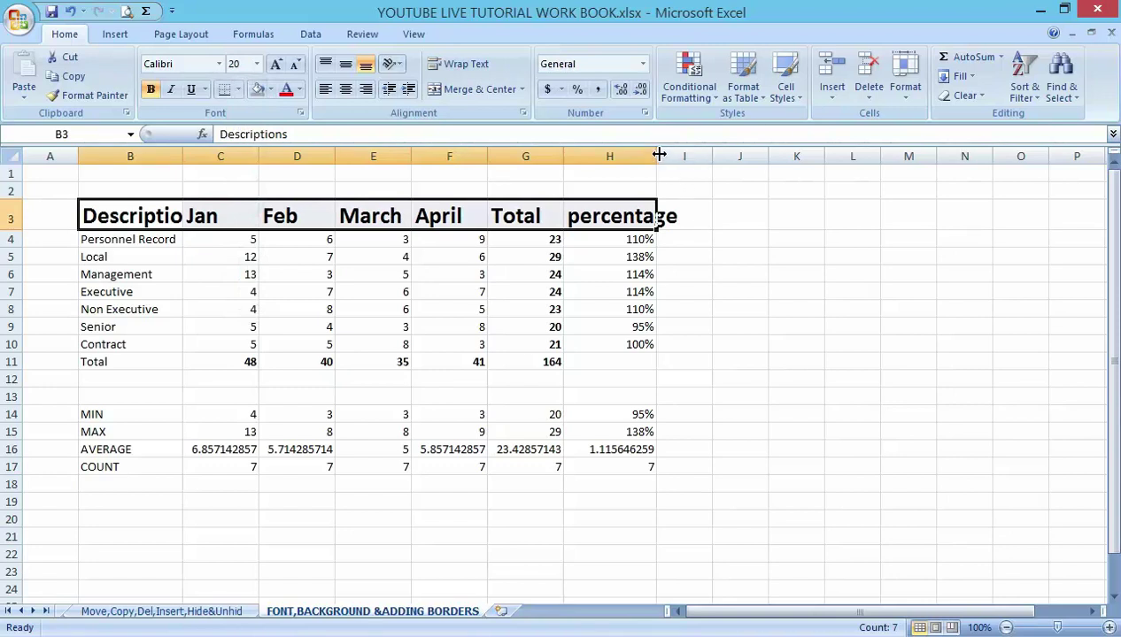
{"action": "left_click_drag", "start_coordinate": [659, 155], "coordinate": [680, 155]}
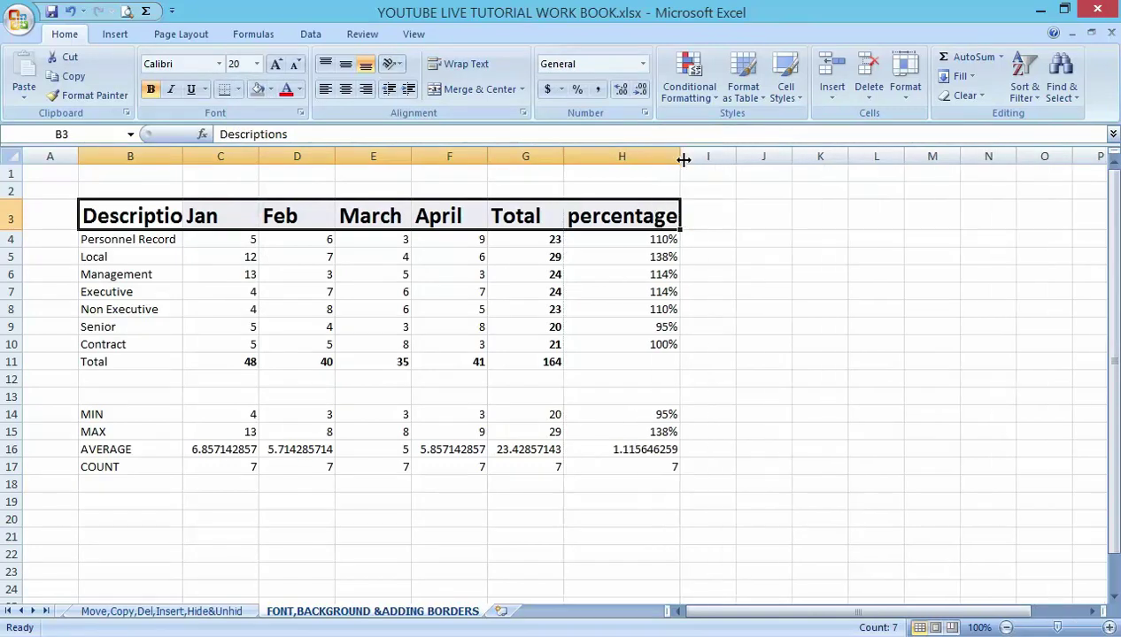
{"action": "left_click", "coordinate": [758, 268]}
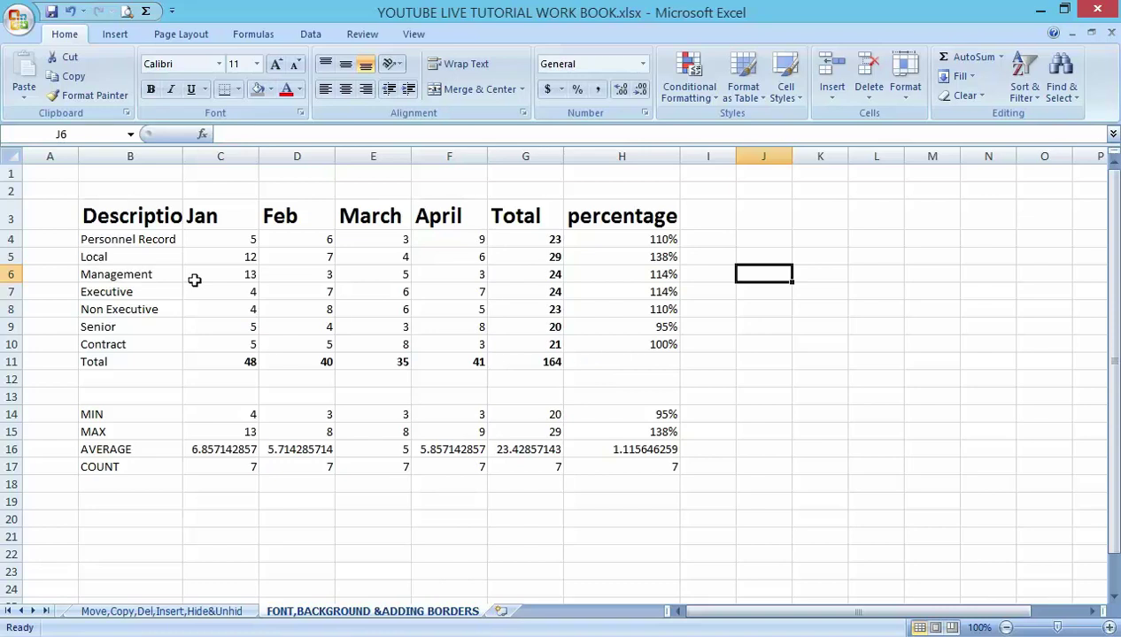
Enter the title 'Management Payroll' in cell B1
{"action": "left_click", "coordinate": [115, 175]}
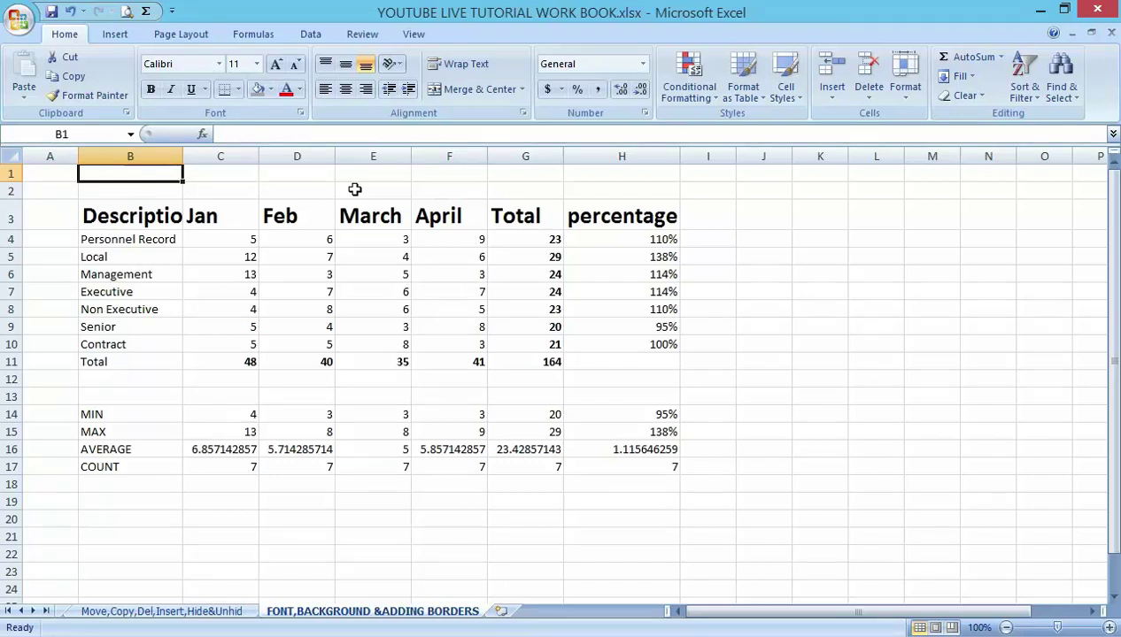
{"action": "type", "text": "Mana"}
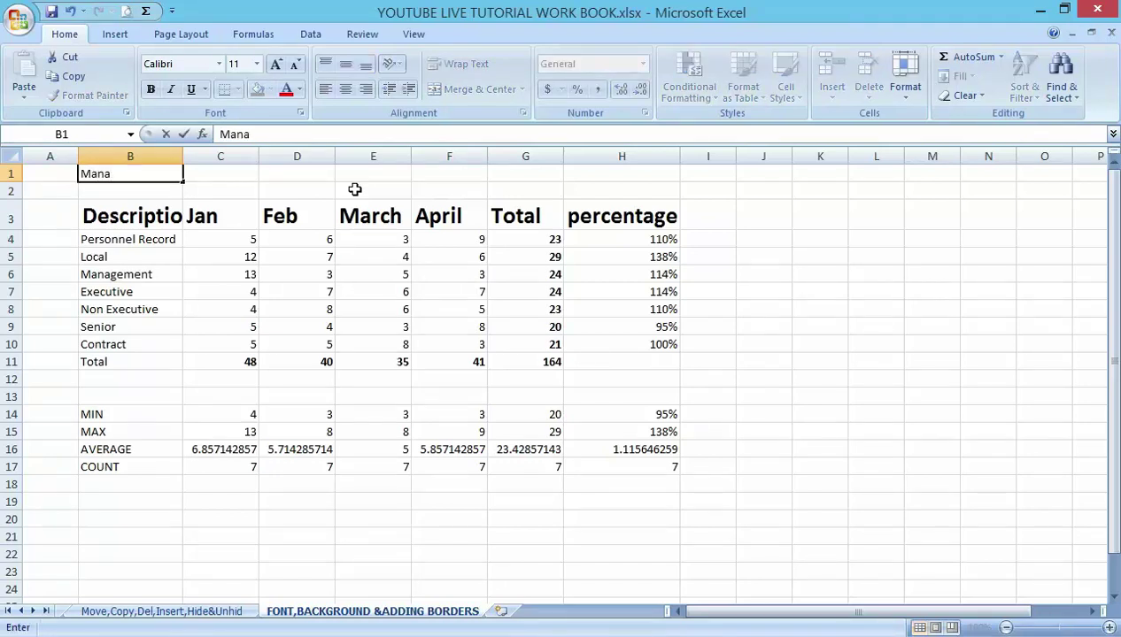
{"action": "type", "text": "gement Payroll"}
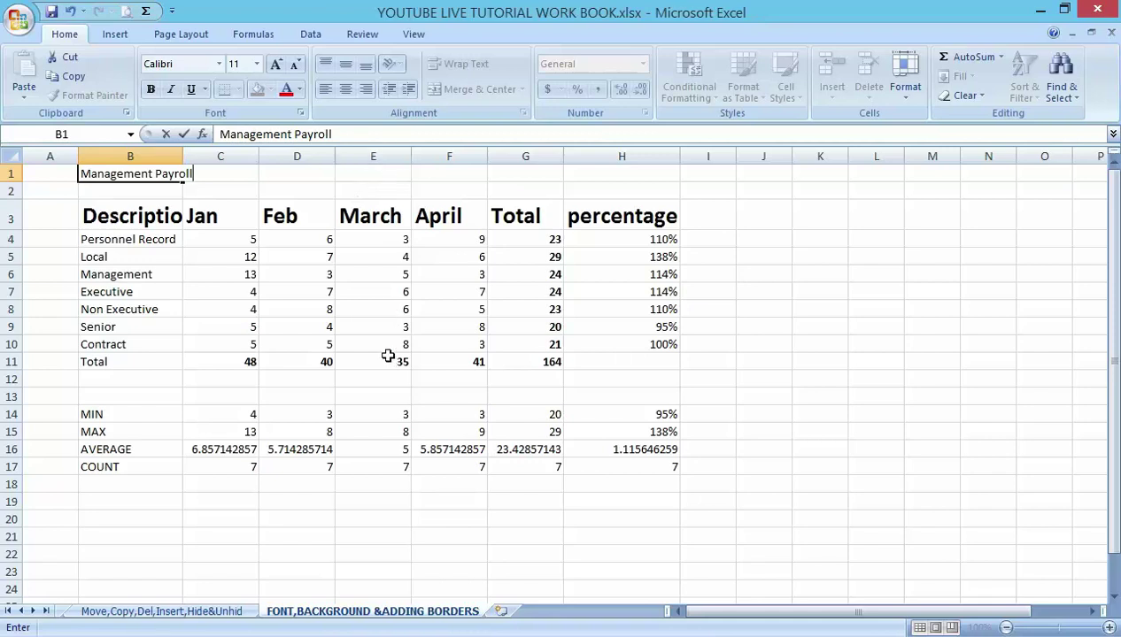
{"action": "left_click", "coordinate": [386, 358]}
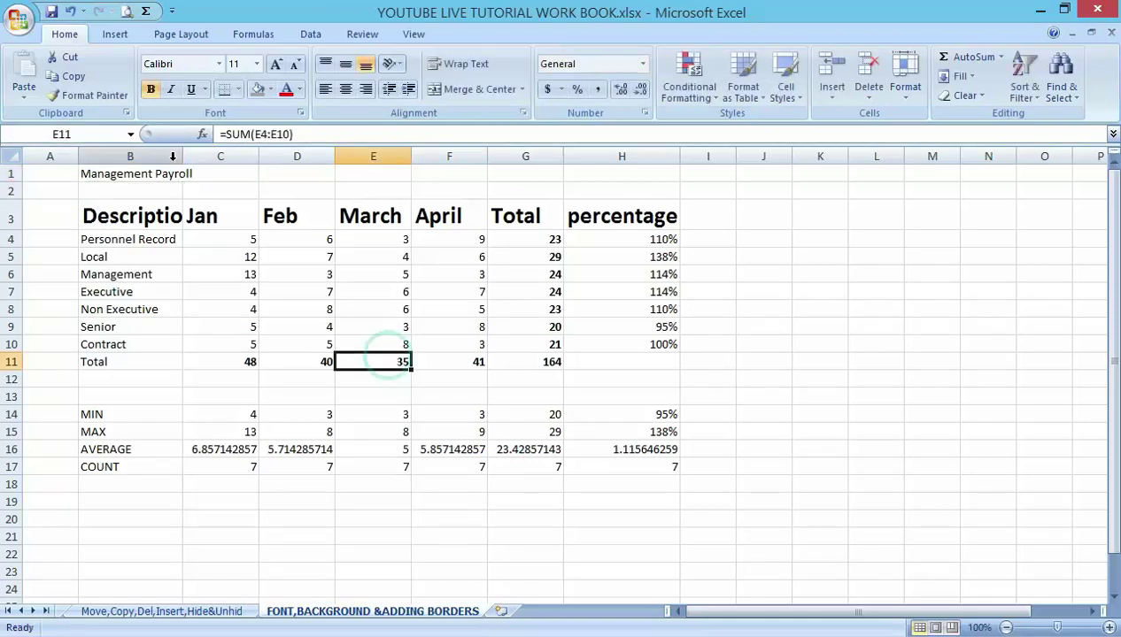
{"action": "left_click", "coordinate": [117, 177]}
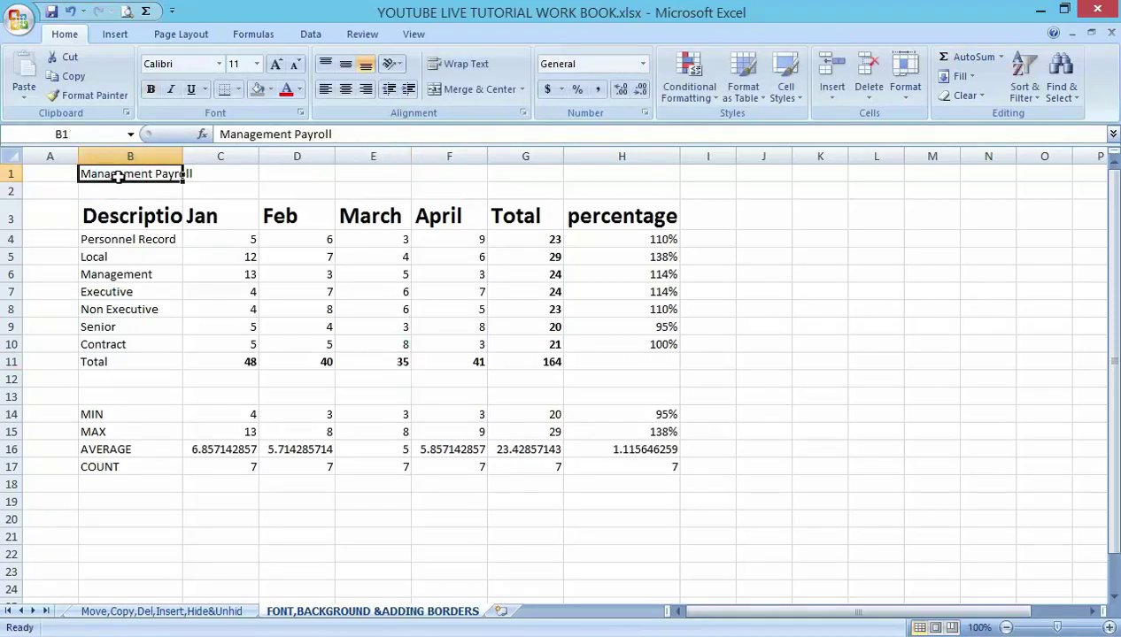
Make the Management Payroll title bold at font size 22
{"action": "left_click", "coordinate": [257, 65]}
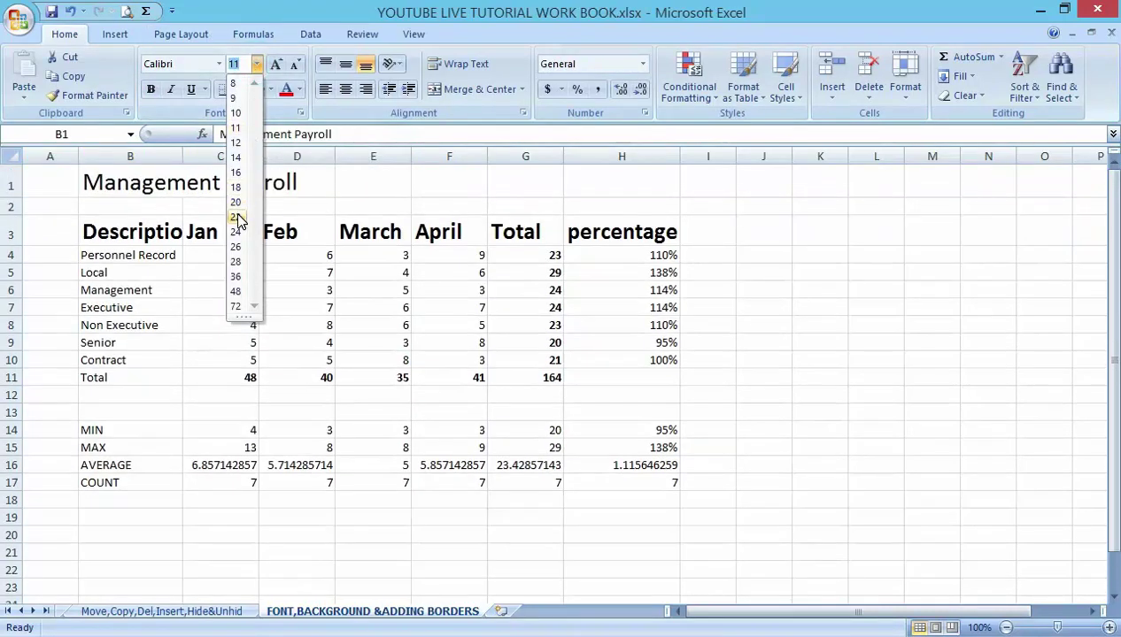
{"action": "left_click", "coordinate": [238, 218]}
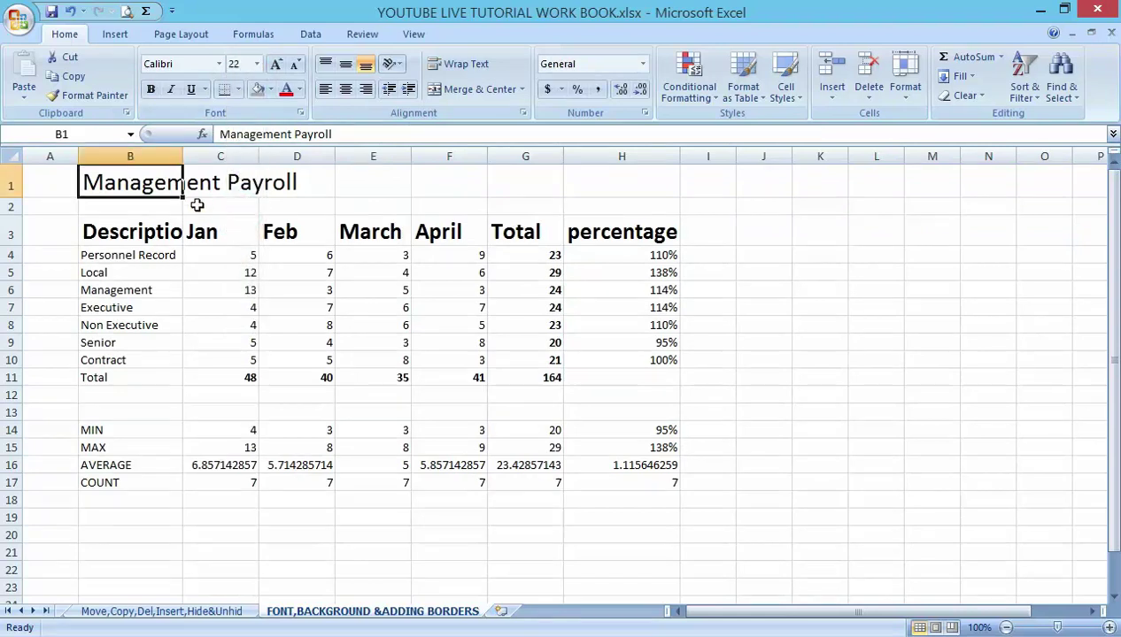
{"action": "left_click", "coordinate": [156, 208]}
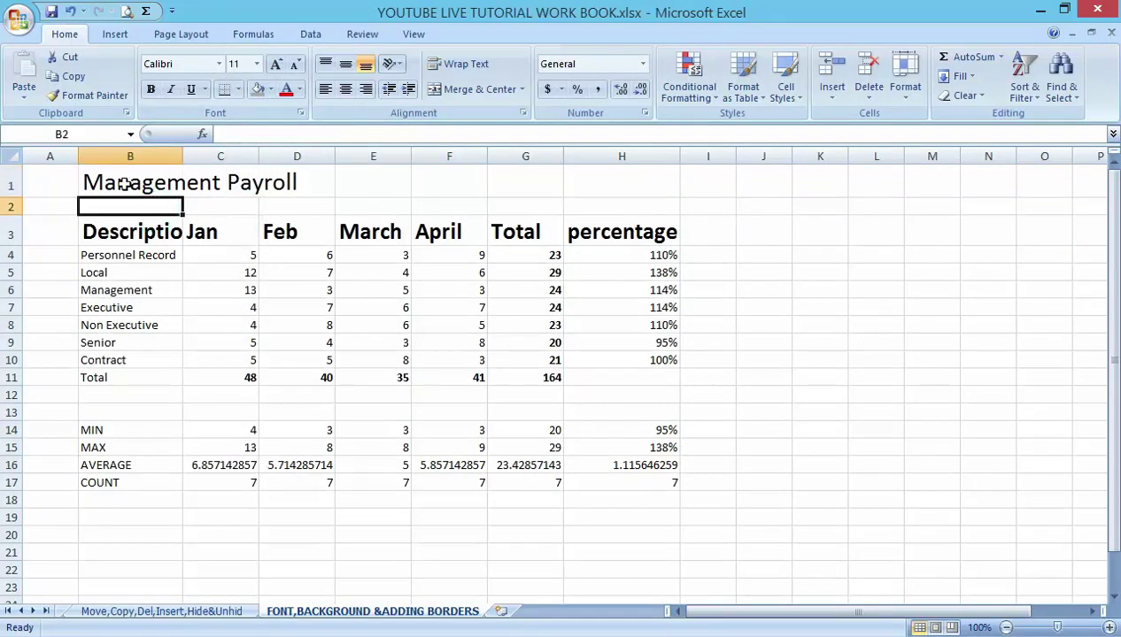
{"action": "left_click_drag", "start_coordinate": [165, 183], "coordinate": [276, 186]}
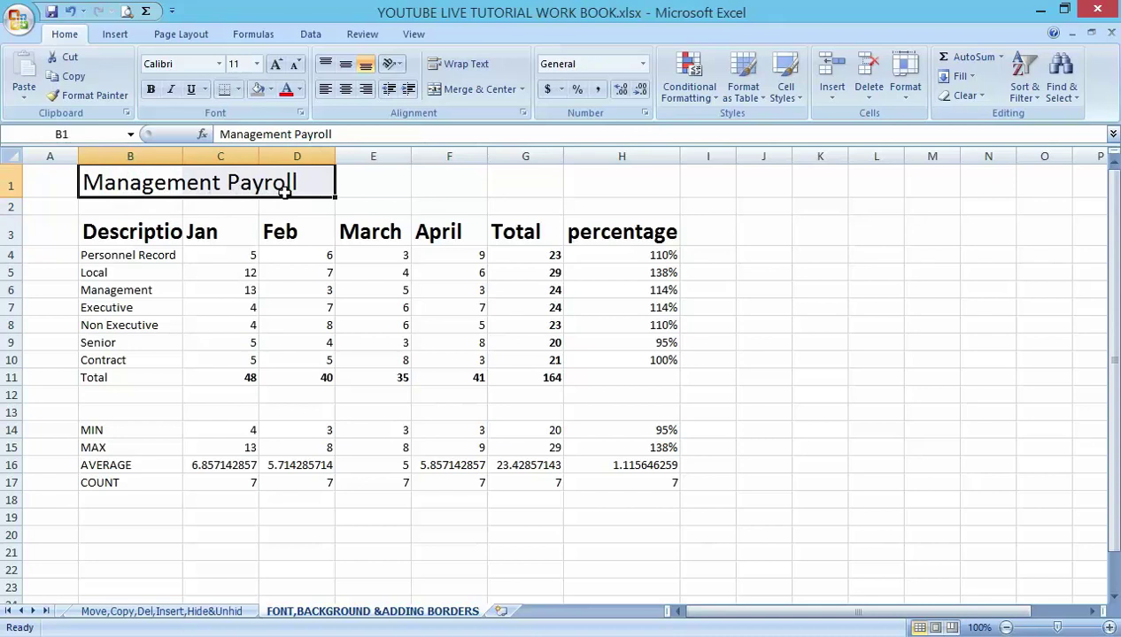
{"action": "left_click", "coordinate": [150, 90]}
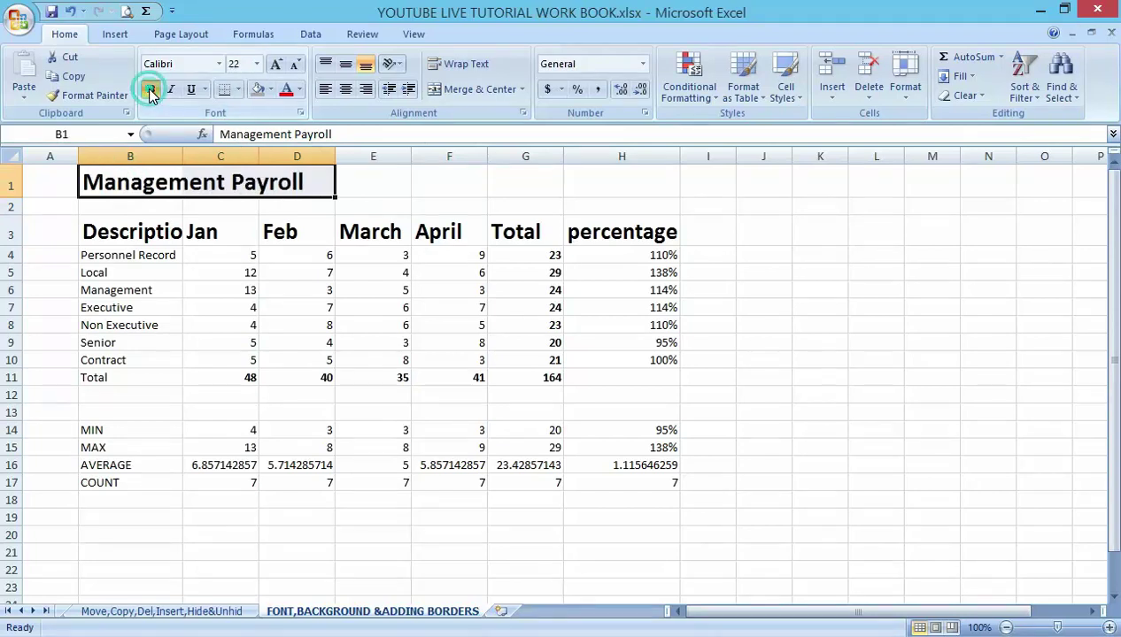
{"action": "left_click", "coordinate": [188, 245]}
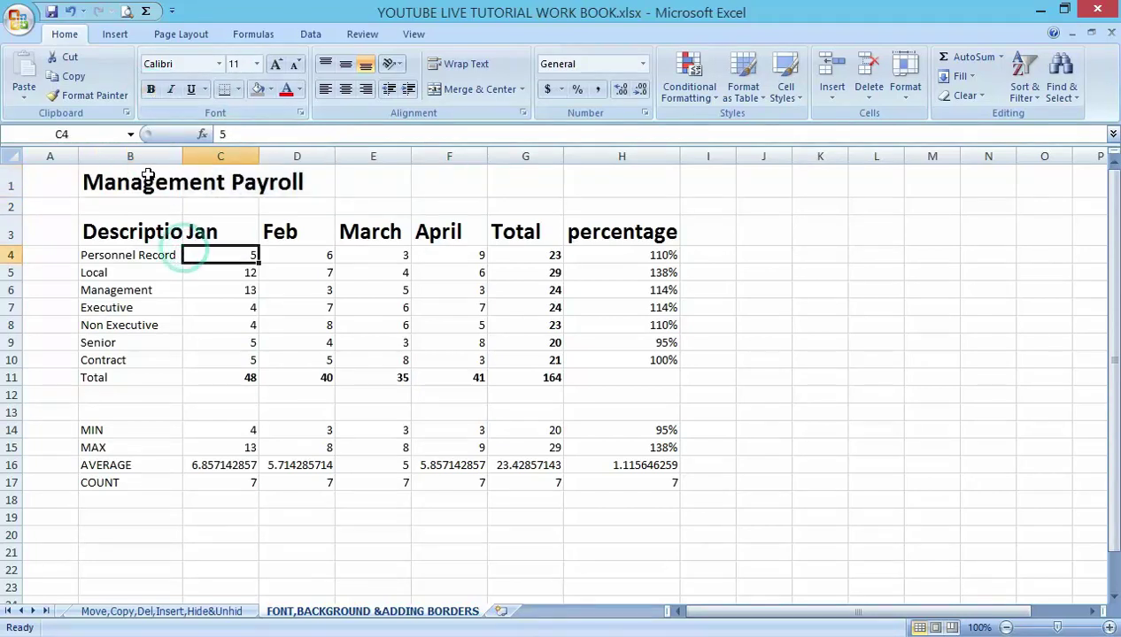
Merge and centre the title across cells B1 to H1
{"action": "left_click_drag", "start_coordinate": [146, 181], "coordinate": [580, 186]}
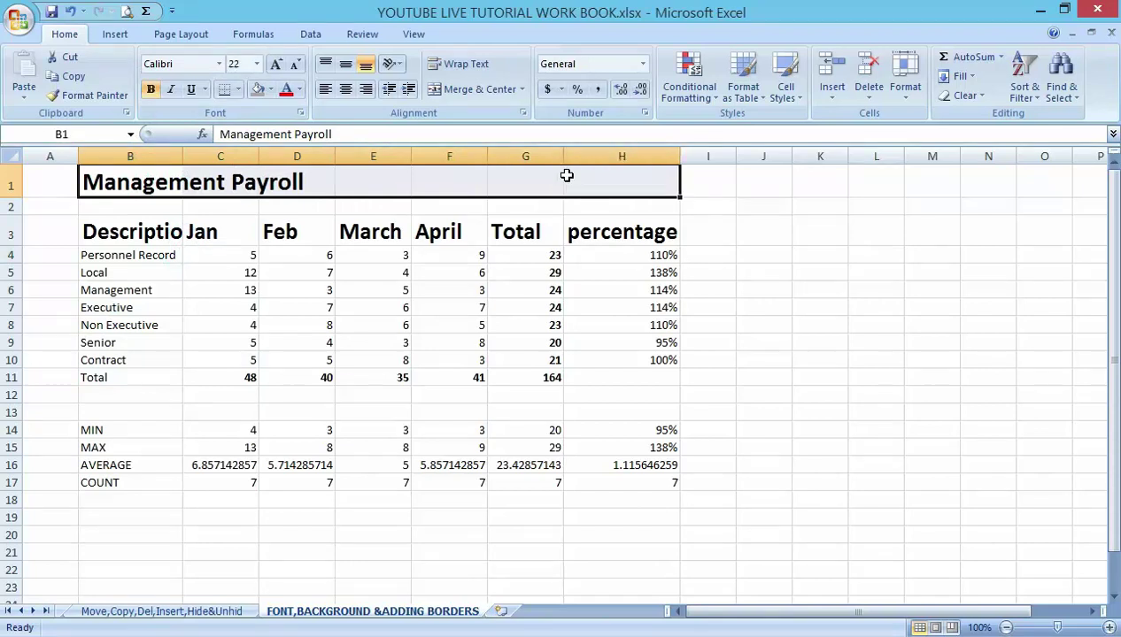
{"action": "left_click", "coordinate": [469, 89]}
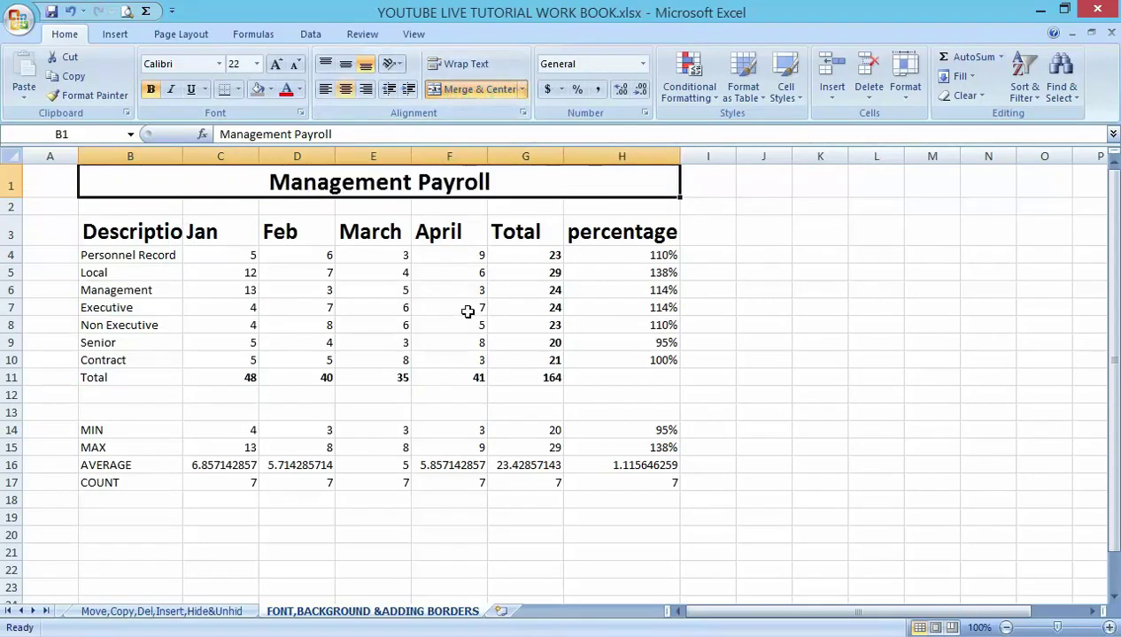
{"action": "left_click", "coordinate": [381, 312]}
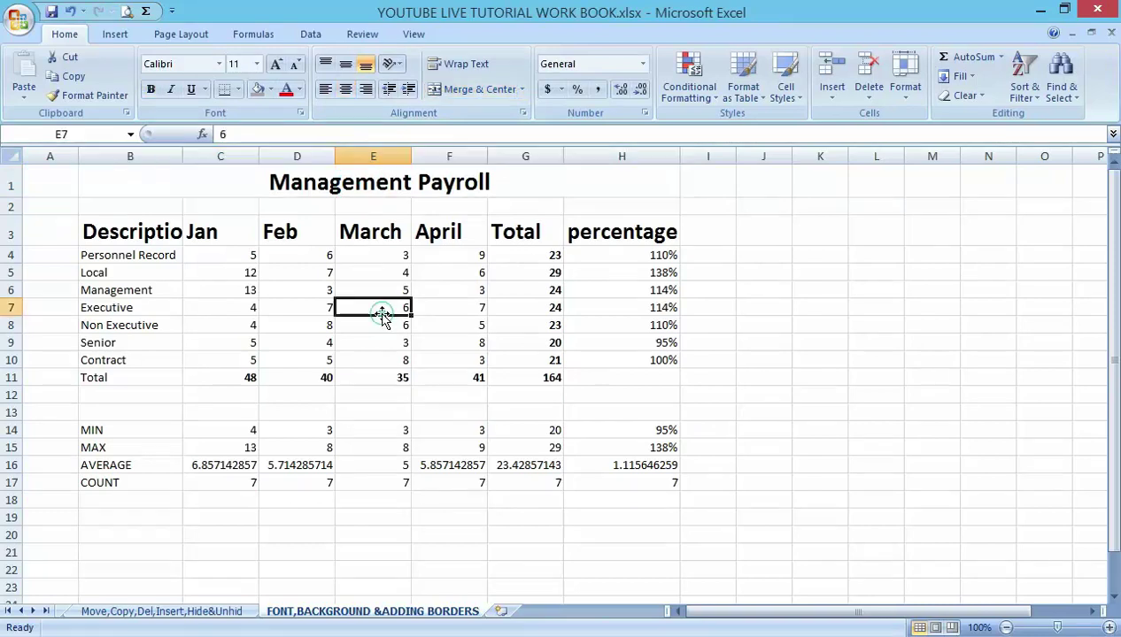
Fill the merged Management Payroll title with the Standard Colors green
{"action": "left_click", "coordinate": [317, 184]}
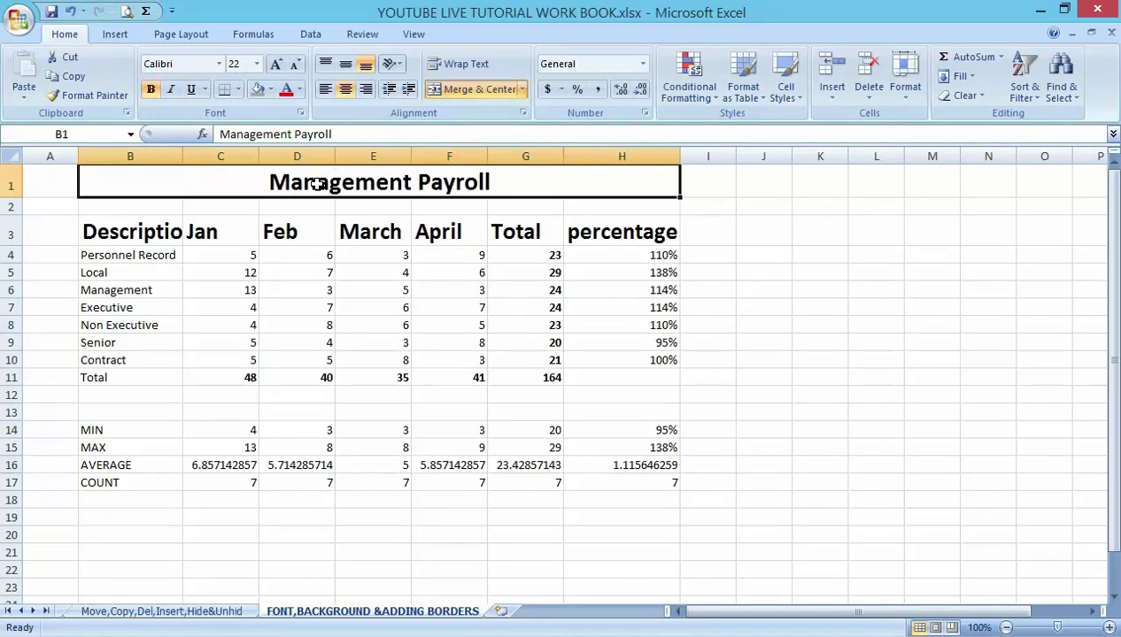
{"action": "left_click", "coordinate": [271, 90]}
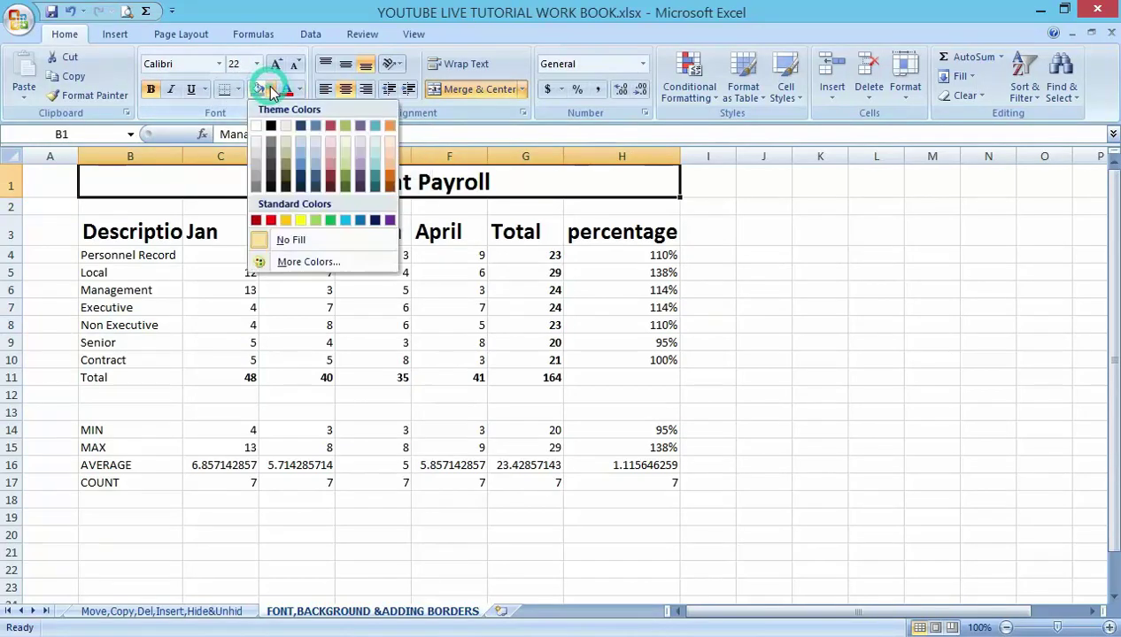
{"action": "left_click", "coordinate": [334, 226]}
{"action": "left_click", "coordinate": [320, 272]}
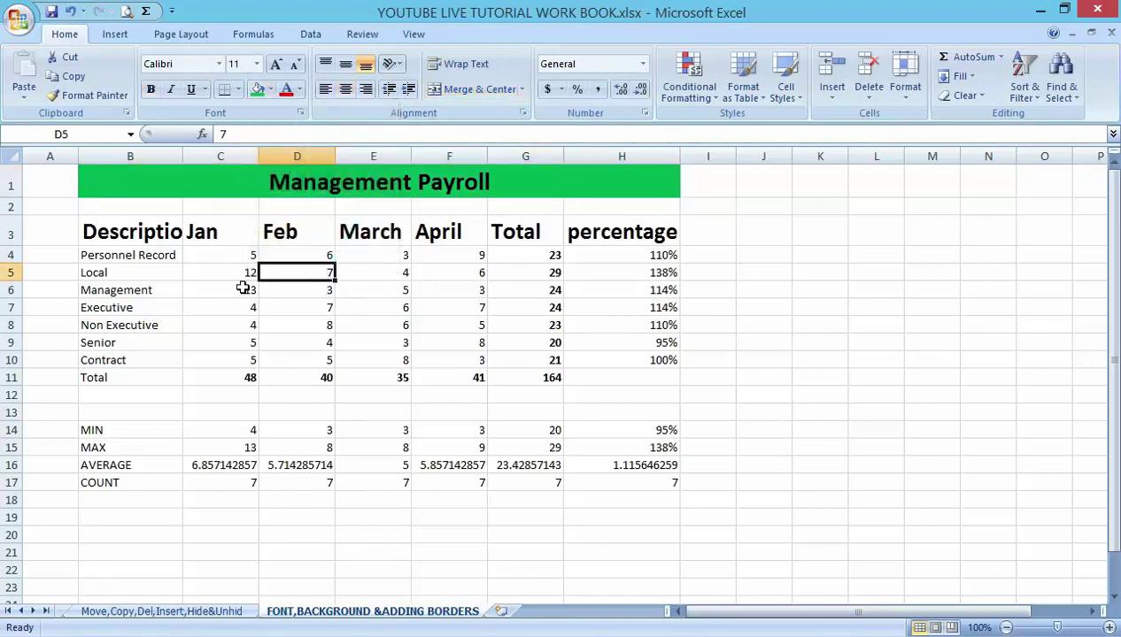
Fill the header row B3:H3 with Red, Accent 2, Darker 25%
{"action": "left_click", "coordinate": [121, 232]}
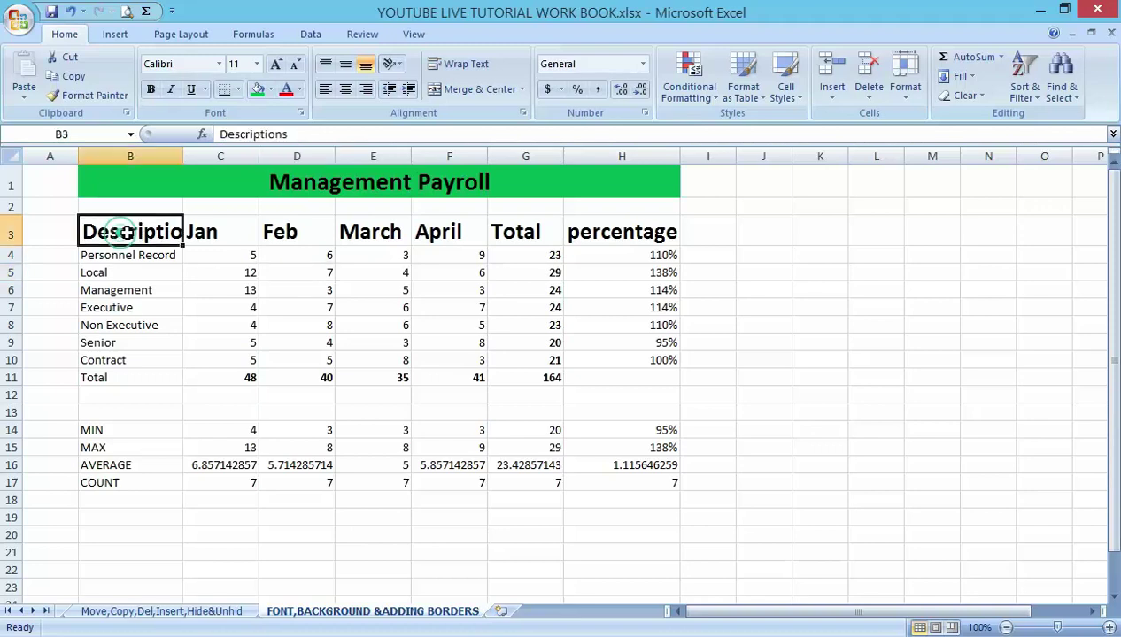
{"action": "left_click_drag", "start_coordinate": [121, 232], "coordinate": [588, 237]}
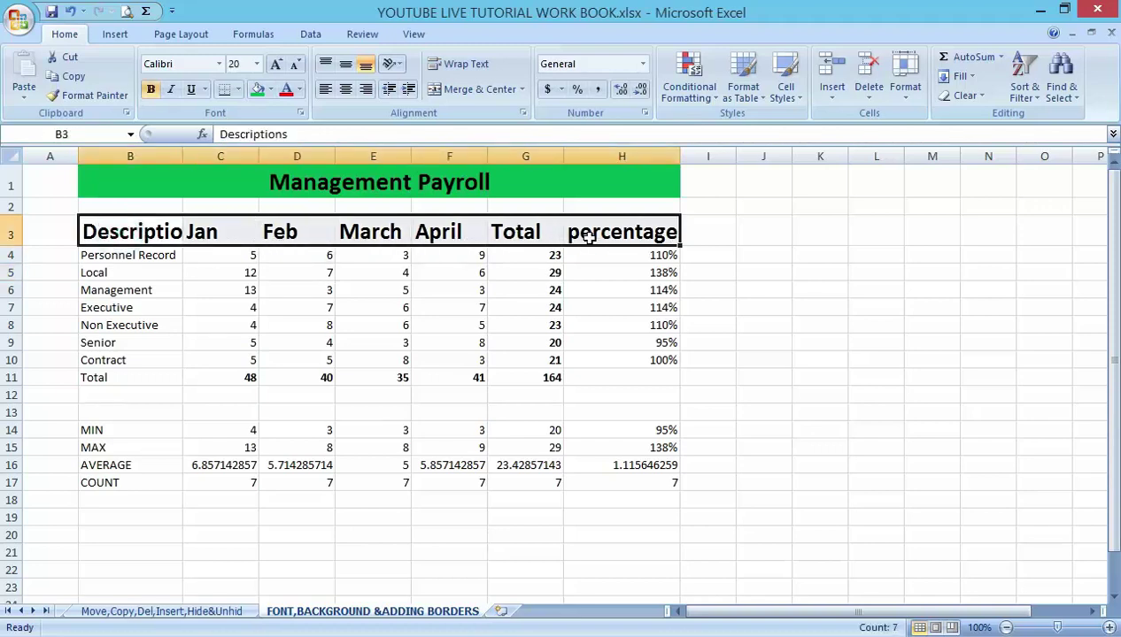
{"action": "left_click", "coordinate": [270, 89]}
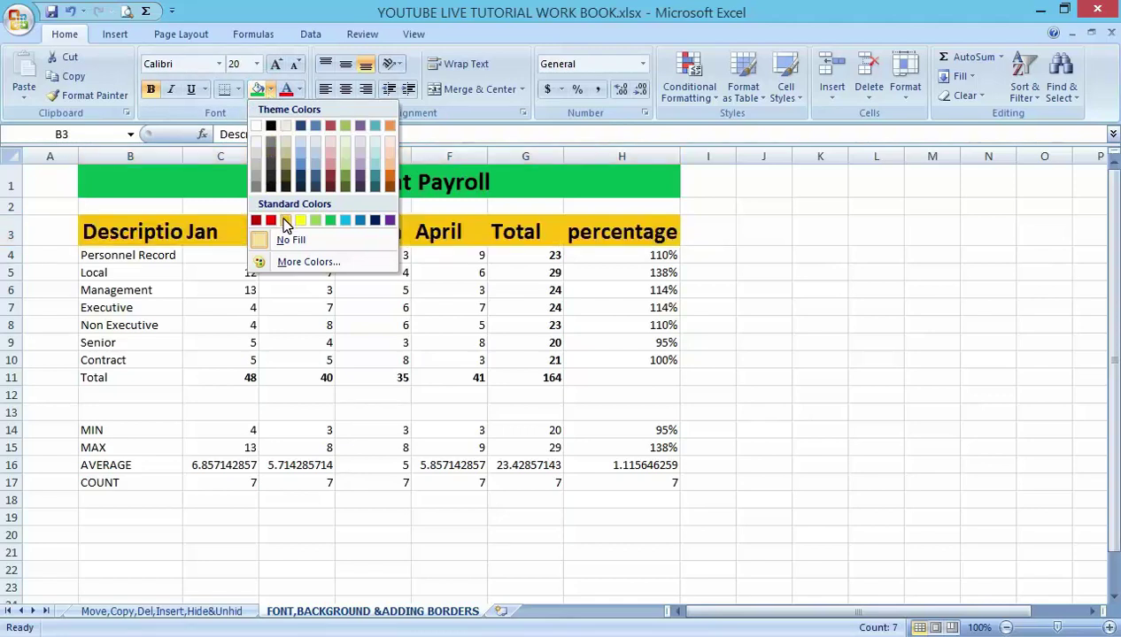
{"action": "left_click", "coordinate": [330, 177]}
{"action": "left_click", "coordinate": [343, 321]}
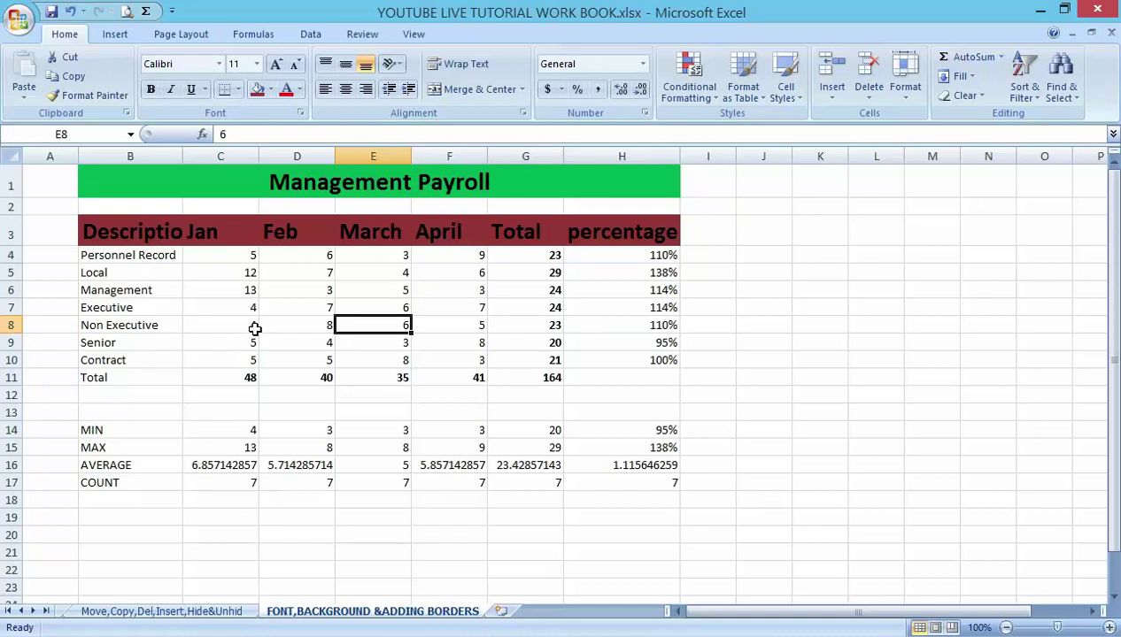
Add an outside border around the Jan-to-Total data block C4:G10
{"action": "left_click_drag", "start_coordinate": [213, 250], "coordinate": [525, 362]}
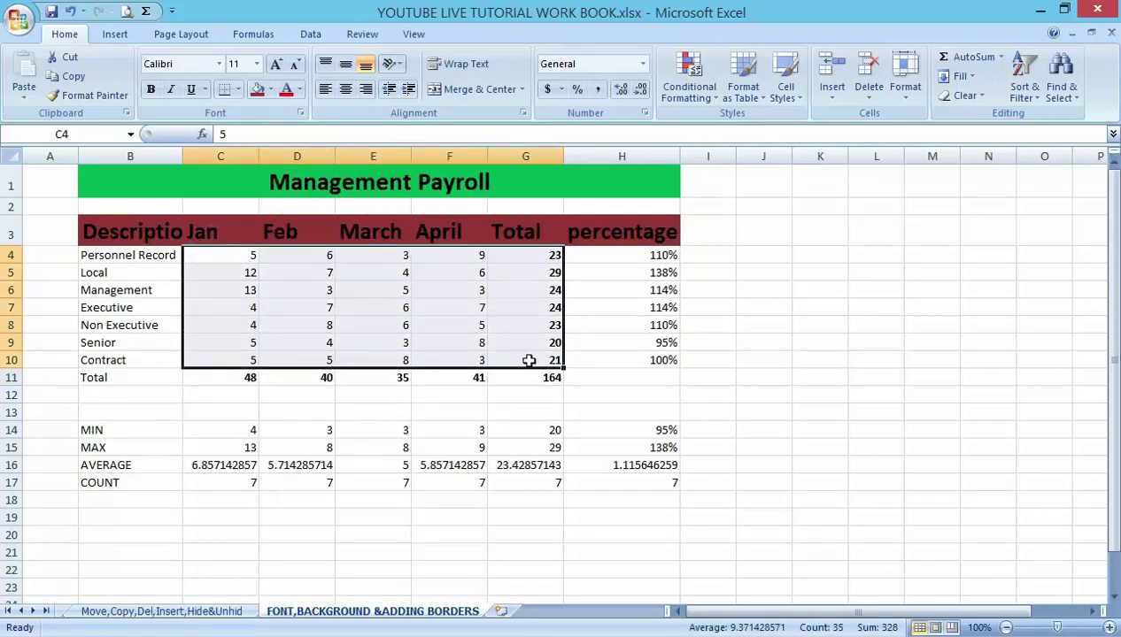
{"action": "left_click", "coordinate": [237, 90]}
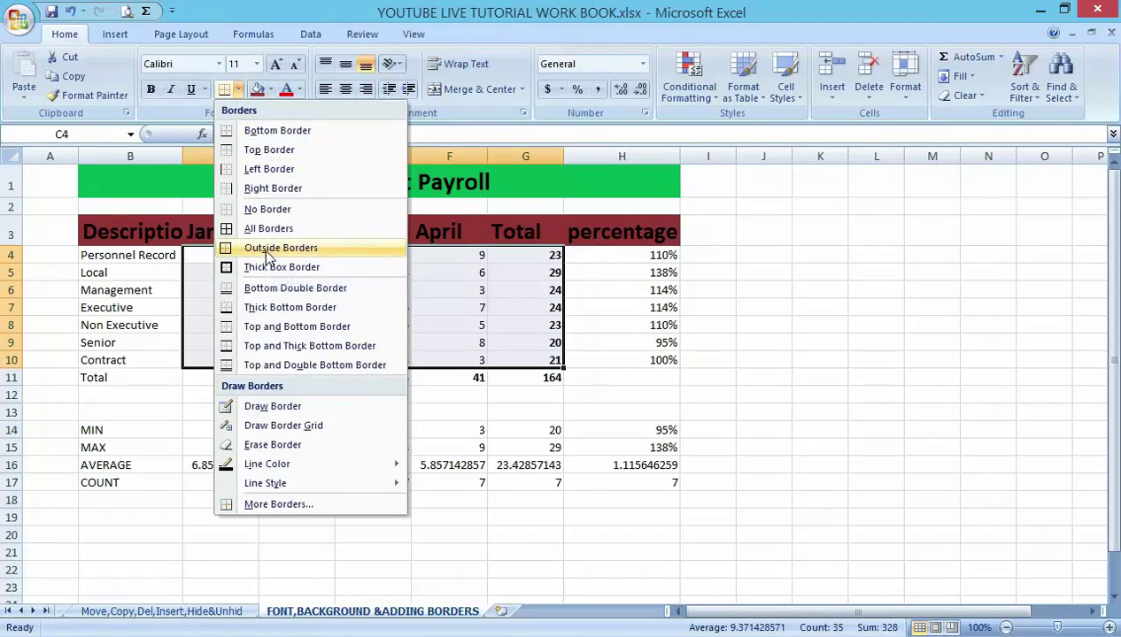
{"action": "left_click", "coordinate": [270, 251]}
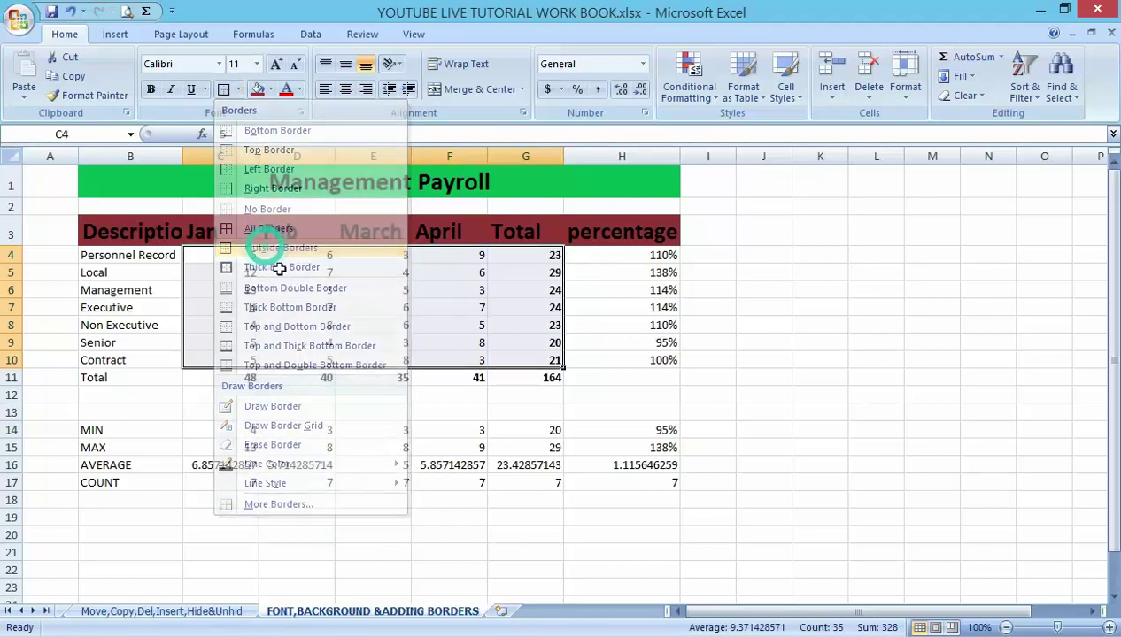
{"action": "left_click", "coordinate": [390, 425]}
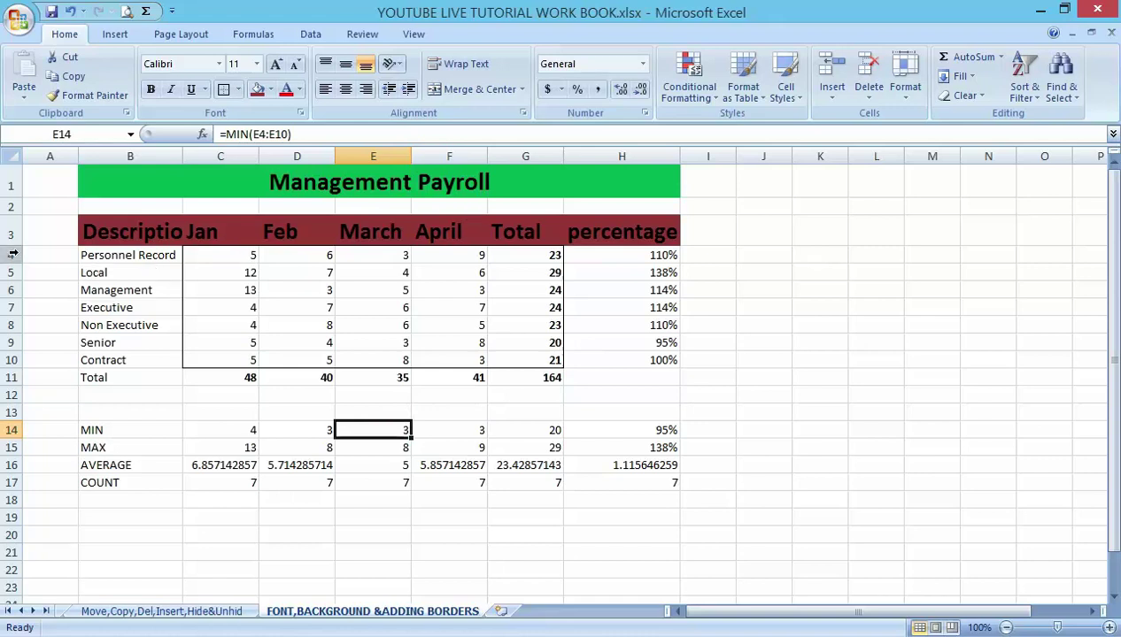
Make row 3 taller, widen column B, and put a thick box border around C3:G10
{"action": "left_click_drag", "start_coordinate": [12, 247], "coordinate": [13, 252]}
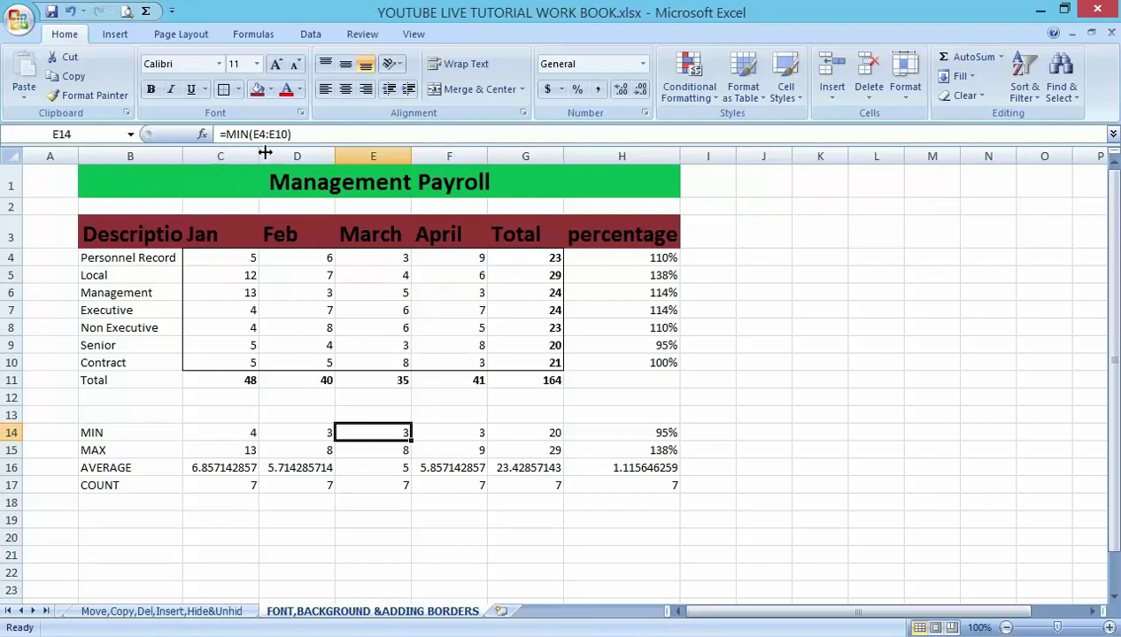
{"action": "left_click_drag", "start_coordinate": [184, 153], "coordinate": [223, 165]}
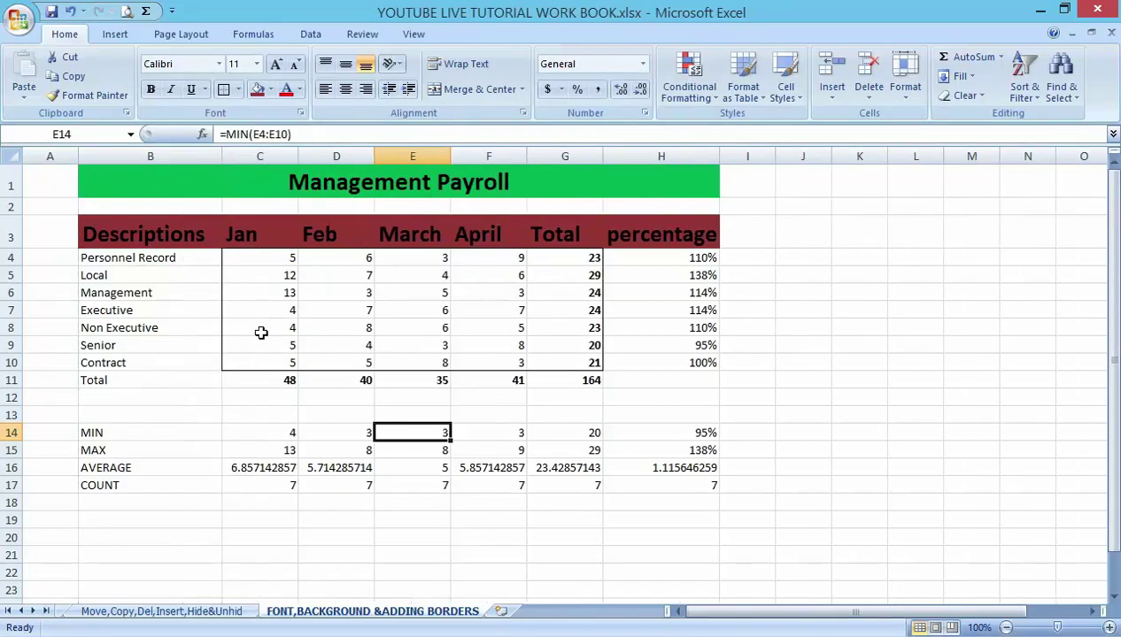
{"action": "left_click_drag", "start_coordinate": [259, 347], "coordinate": [555, 363]}
{"action": "left_click", "coordinate": [329, 415]}
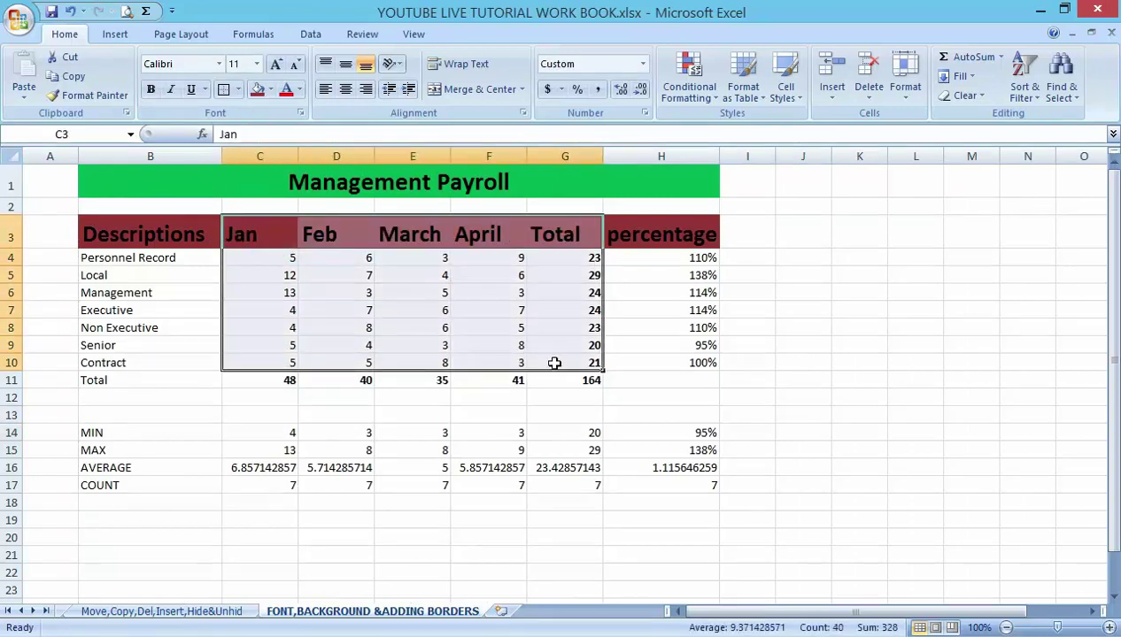
{"action": "left_click", "coordinate": [240, 90]}
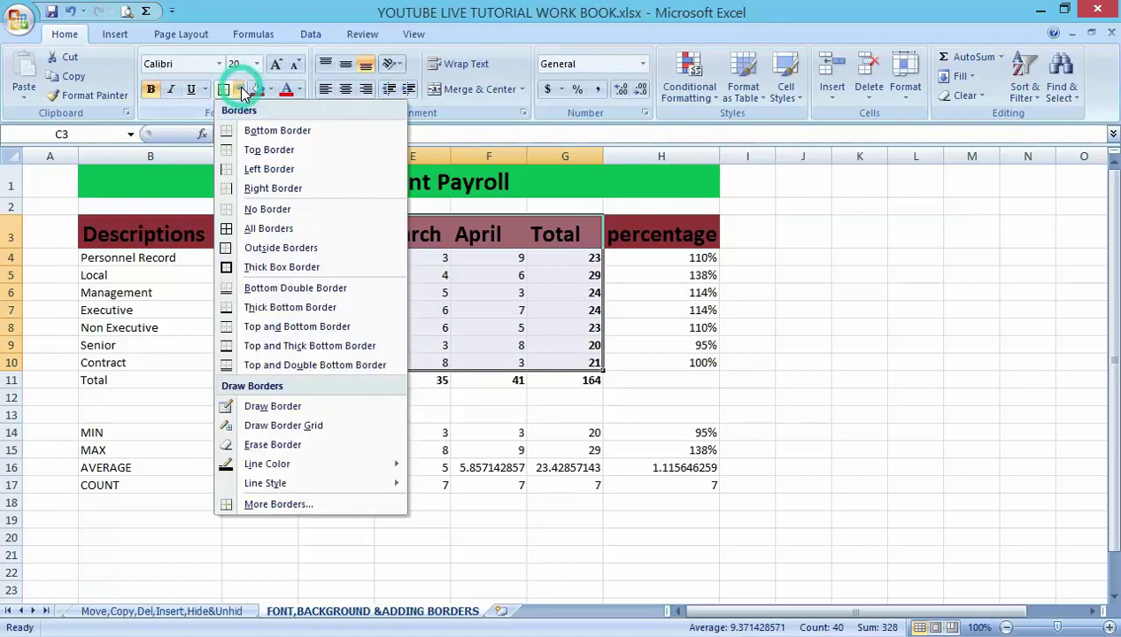
{"action": "left_click", "coordinate": [255, 270]}
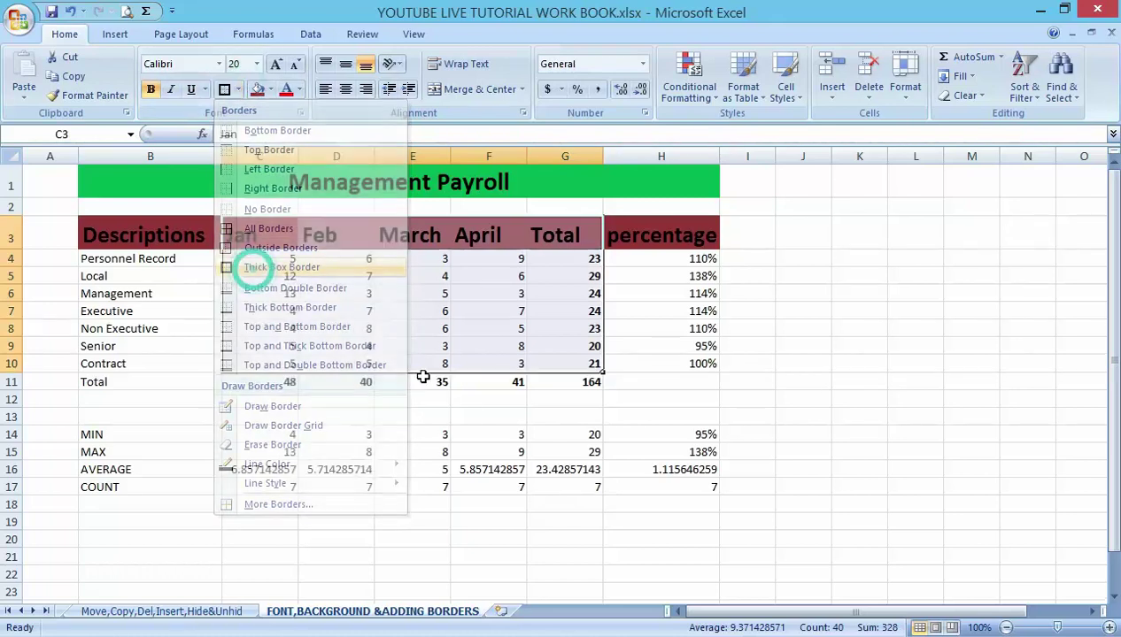
{"action": "left_click", "coordinate": [482, 435]}
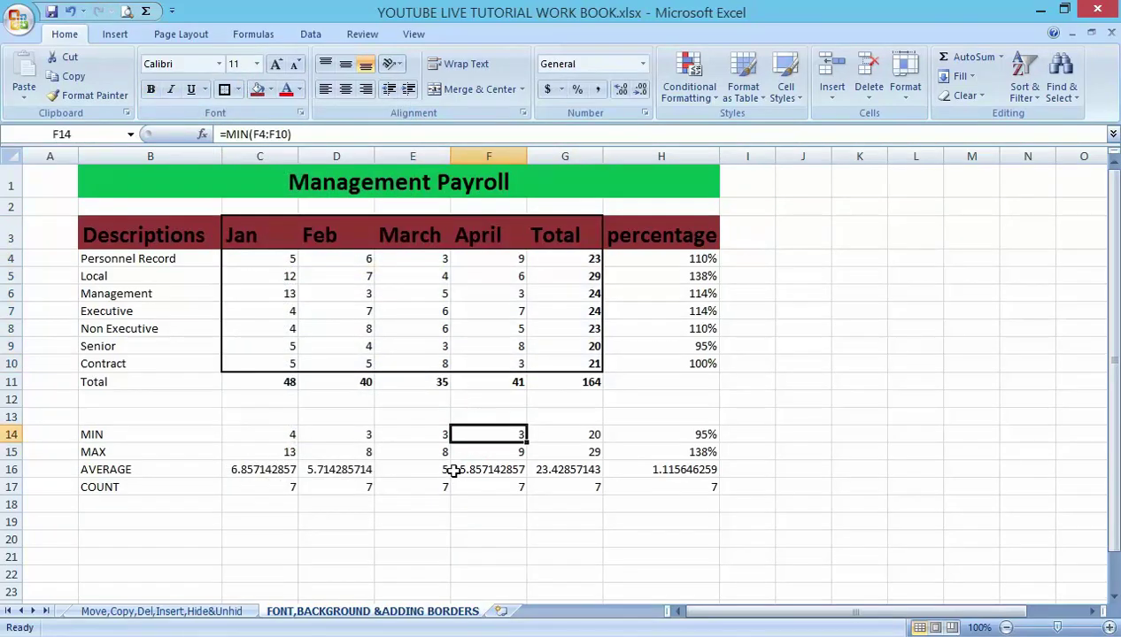
{"action": "left_click", "coordinate": [432, 312]}
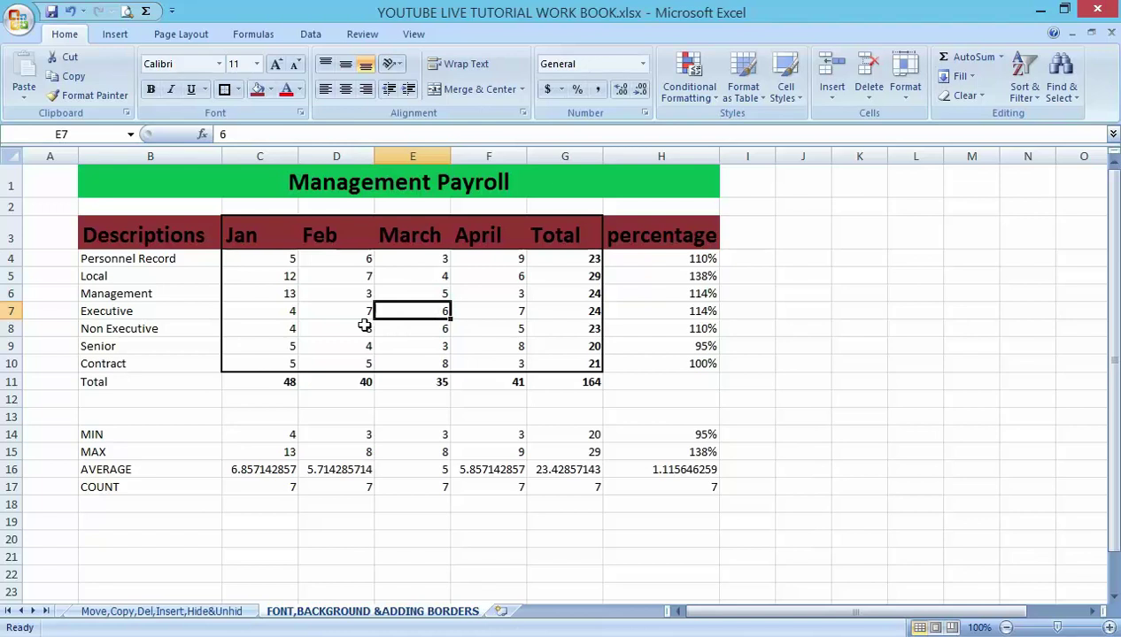
Undo the last two changes to remove the thick box border
{"action": "key", "text": "ctrl+z"}
{"action": "key", "text": "ctrl+z"}
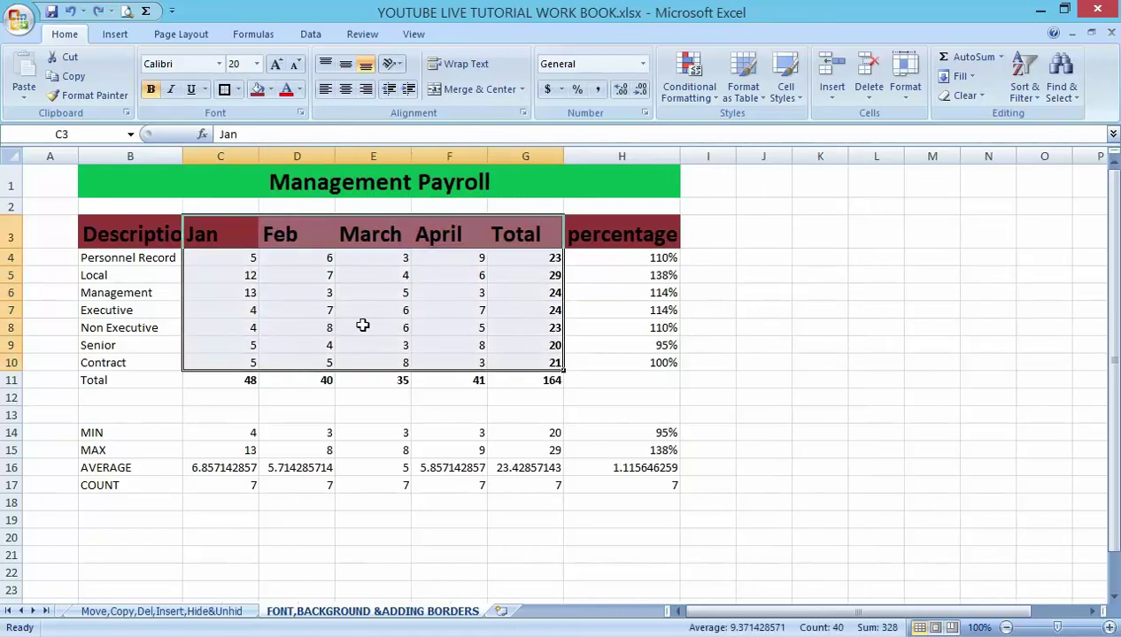
{"action": "key", "text": "ctrl+z"}
{"action": "key", "text": "ctrl+z"}
{"action": "left_click", "coordinate": [362, 326]}
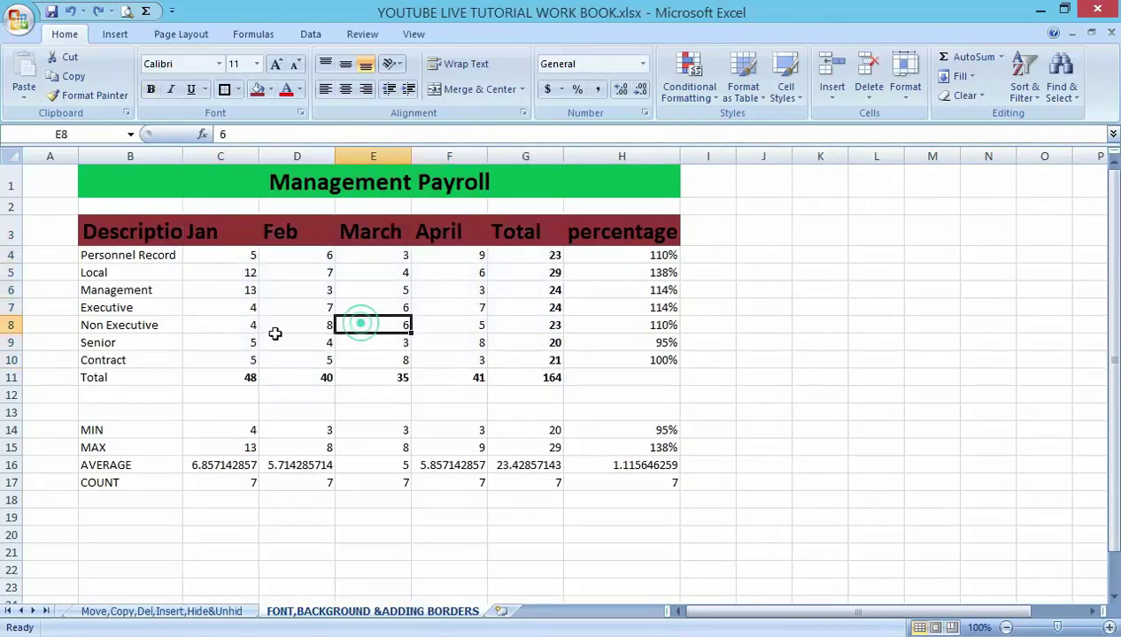
Add an outside border around the Jan–April figures C4:F10 and widen column B for Descriptions
{"action": "left_click_drag", "start_coordinate": [206, 259], "coordinate": [475, 356]}
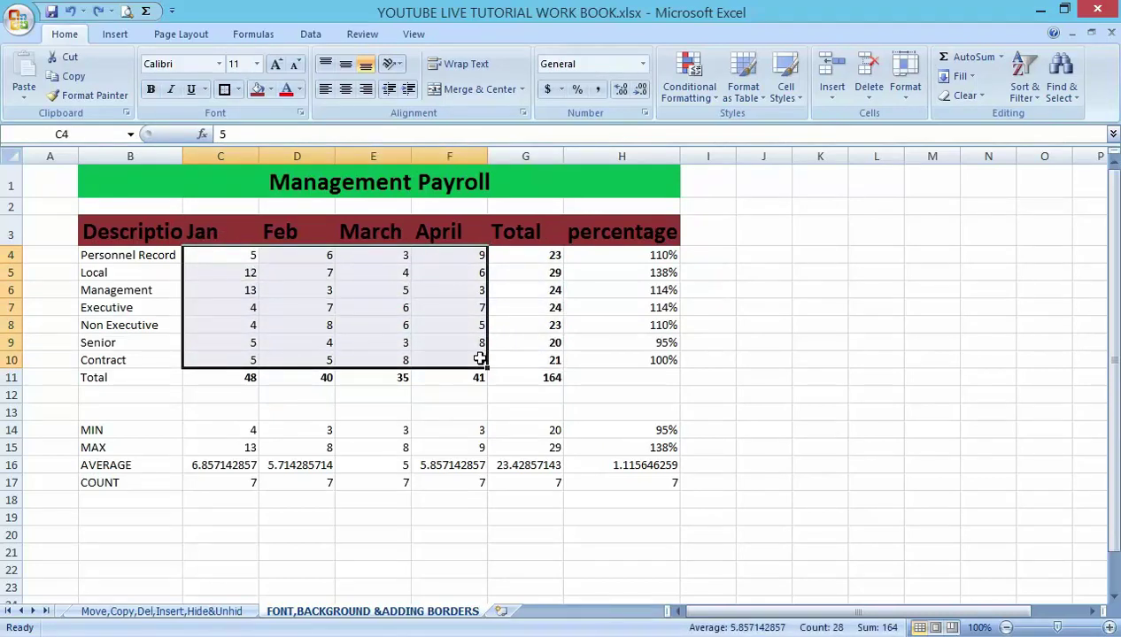
{"action": "left_click", "coordinate": [225, 90]}
{"action": "left_click", "coordinate": [368, 558]}
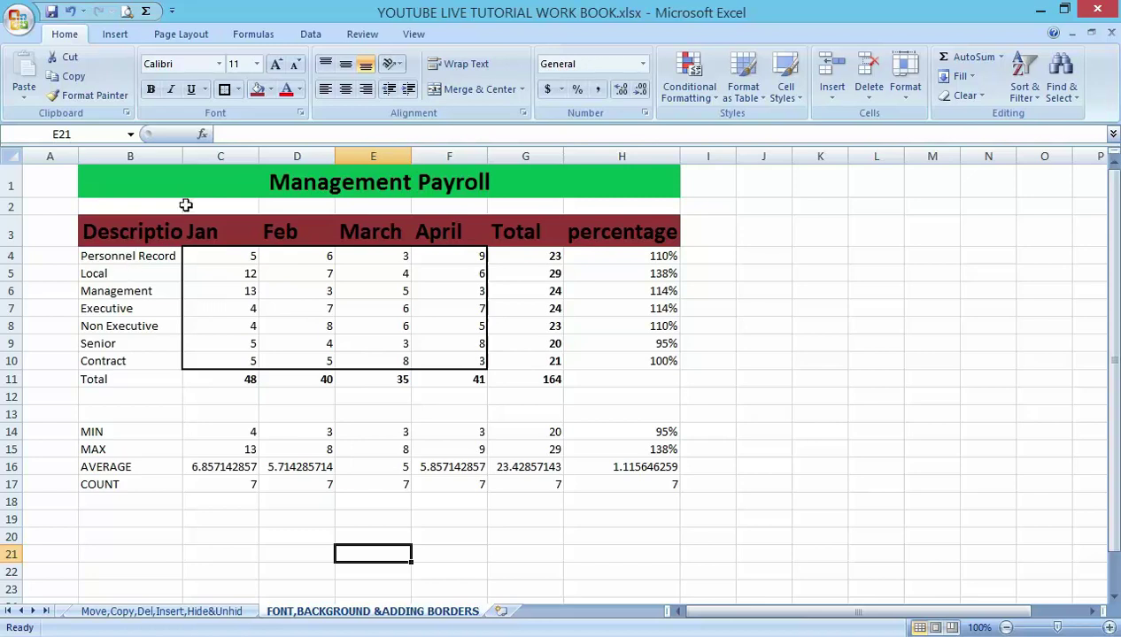
{"action": "left_click_drag", "start_coordinate": [182, 149], "coordinate": [219, 151]}
{"action": "left_click", "coordinate": [288, 381]}
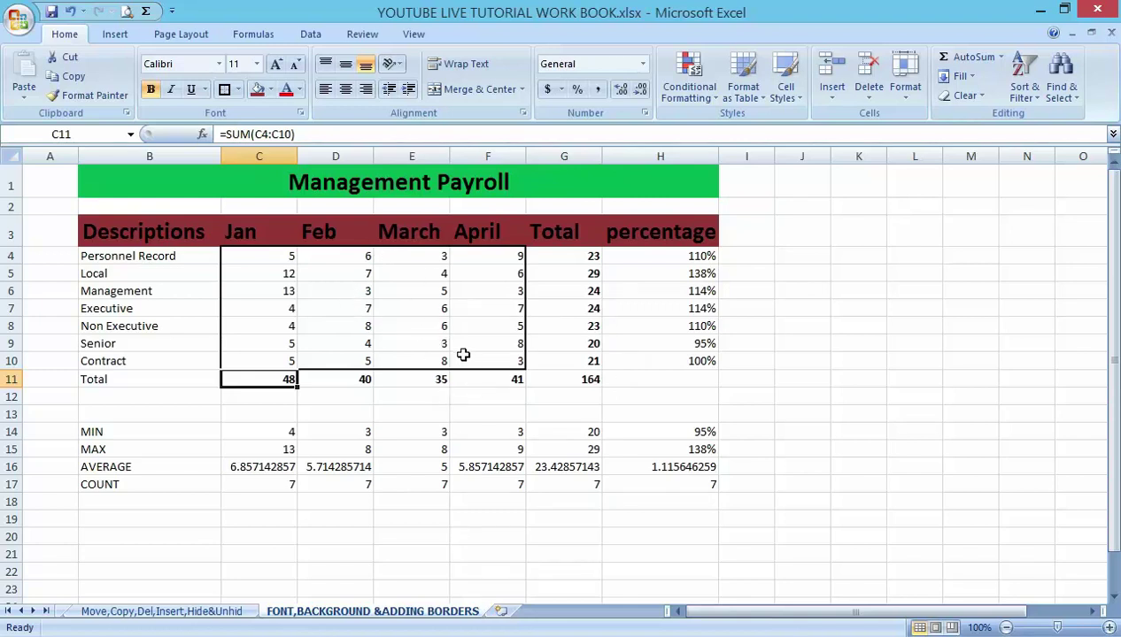
Give the labels B4:B10, Personnel Record to Contract, a blue fill
{"action": "left_click_drag", "start_coordinate": [412, 400], "coordinate": [413, 412]}
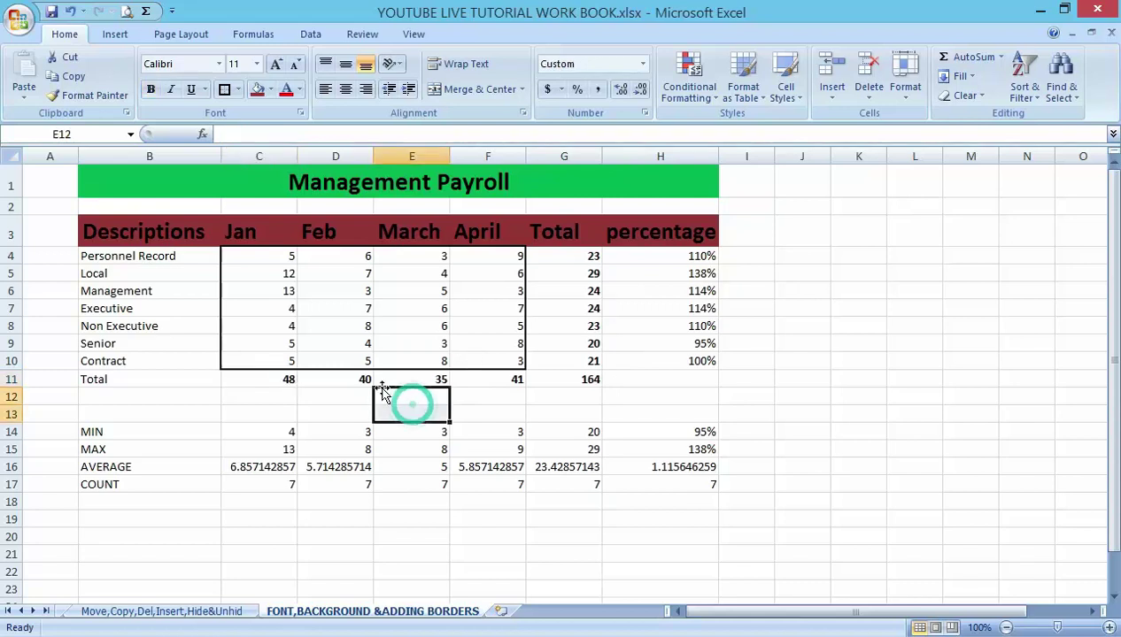
{"action": "left_click", "coordinate": [173, 256]}
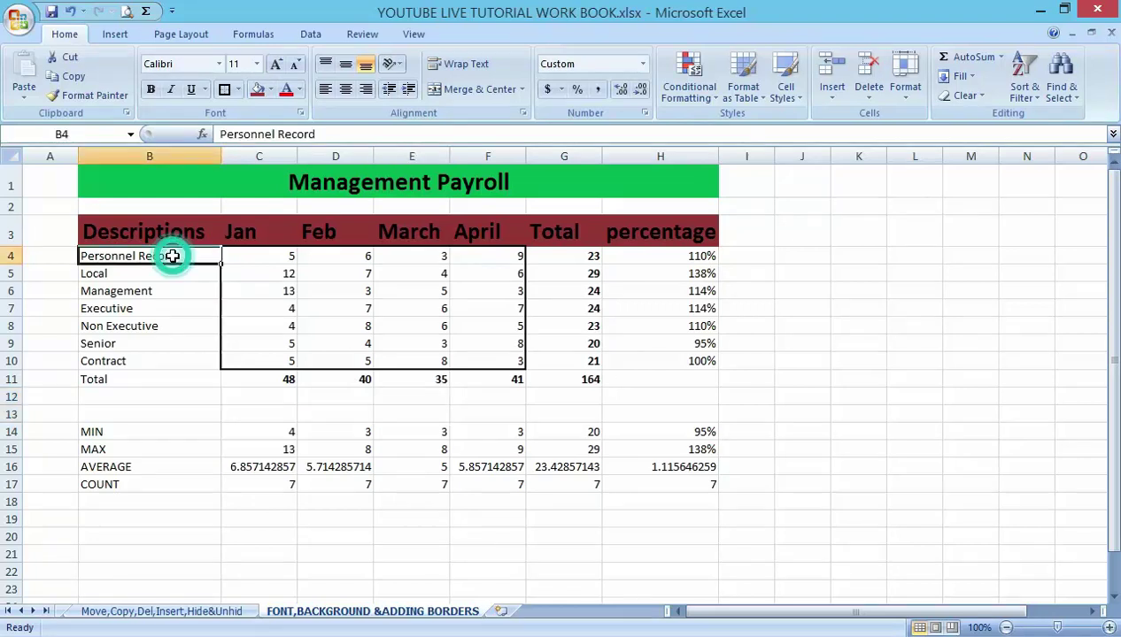
{"action": "left_click_drag", "start_coordinate": [172, 256], "coordinate": [164, 363]}
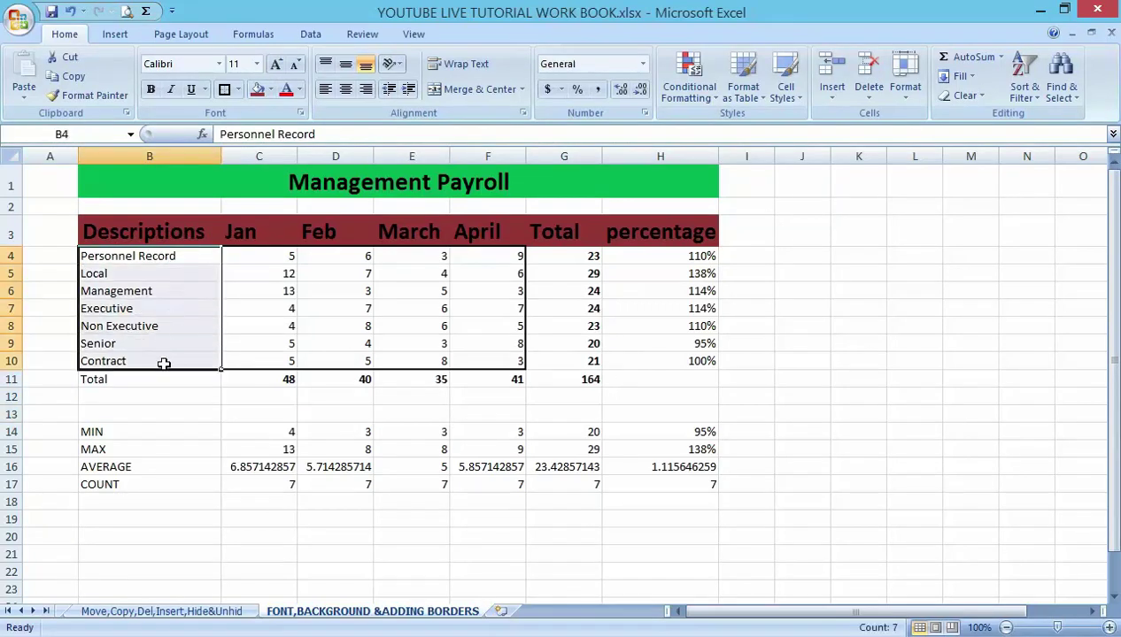
{"action": "left_click", "coordinate": [270, 92]}
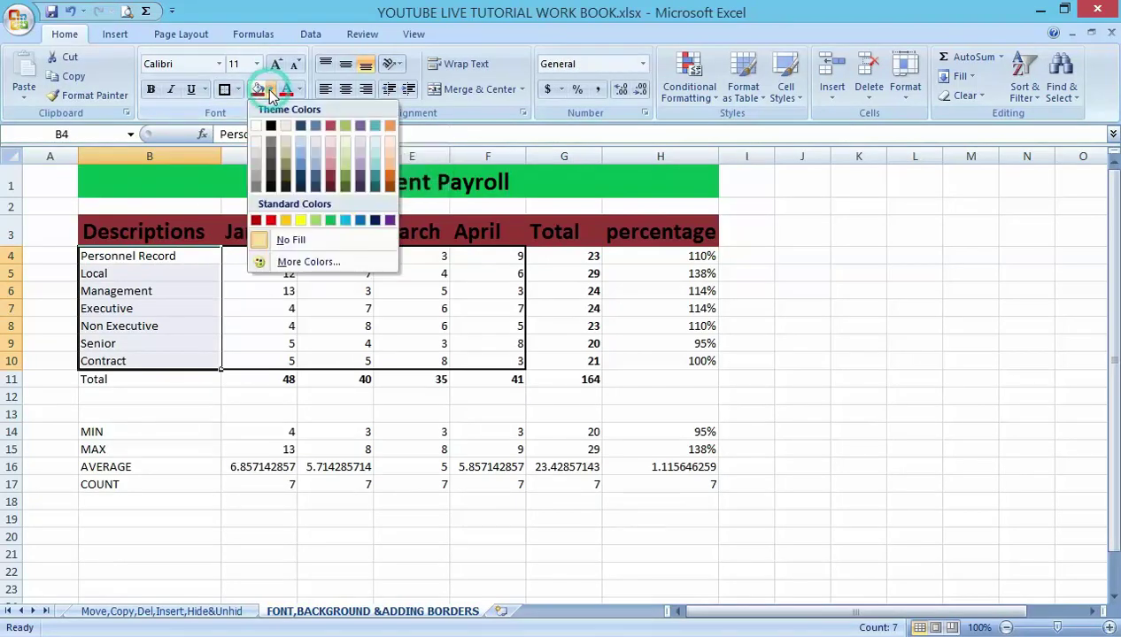
{"action": "left_click", "coordinate": [303, 161]}
{"action": "left_click", "coordinate": [417, 380]}
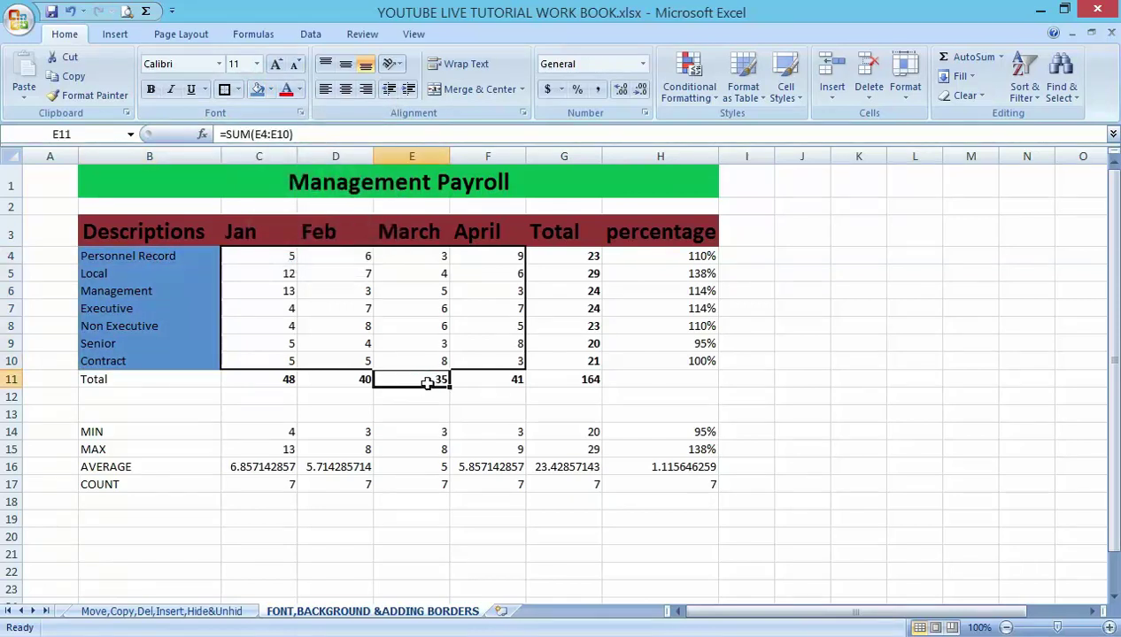
{"action": "left_click_drag", "start_coordinate": [295, 258], "coordinate": [463, 359]}
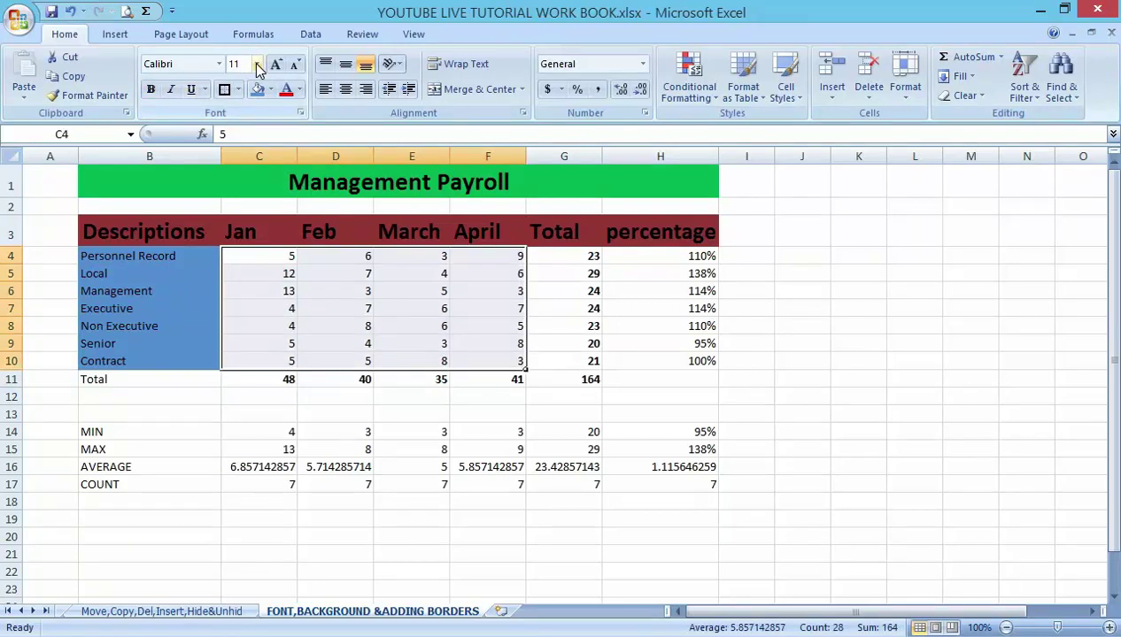
Give the Jan–April figures in C4:F10 a dark orange font colour
{"action": "left_click", "coordinate": [300, 91]}
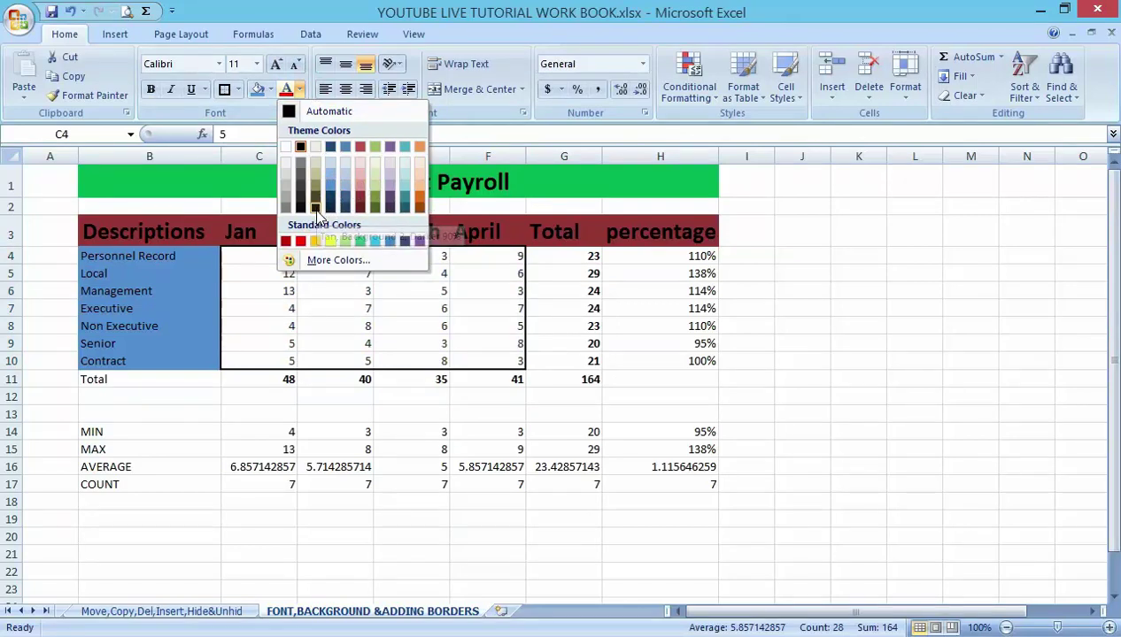
{"action": "left_click", "coordinate": [420, 200]}
{"action": "left_click", "coordinate": [496, 379]}
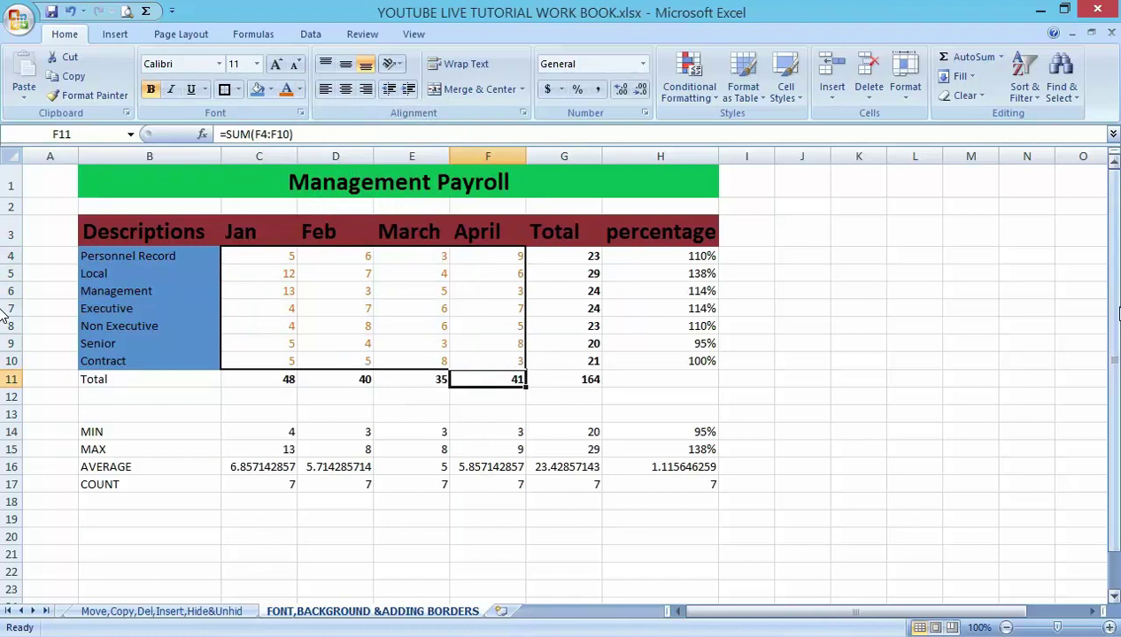